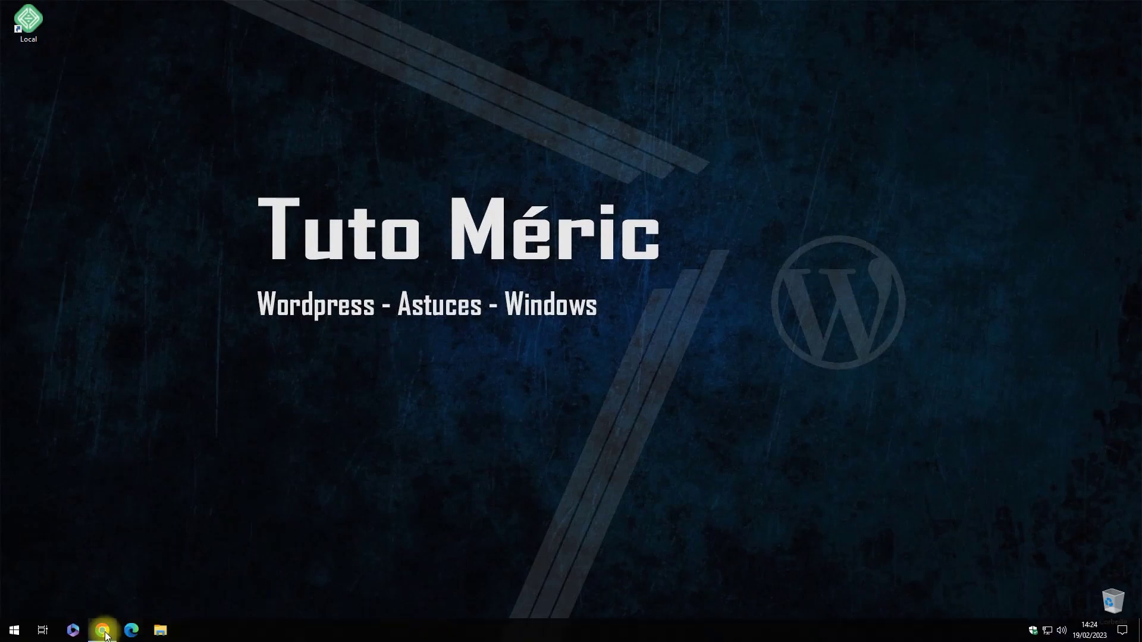
# - Visit the official Local WordPress website from the search results, then close the browser
pyautogui.click(104, 632)
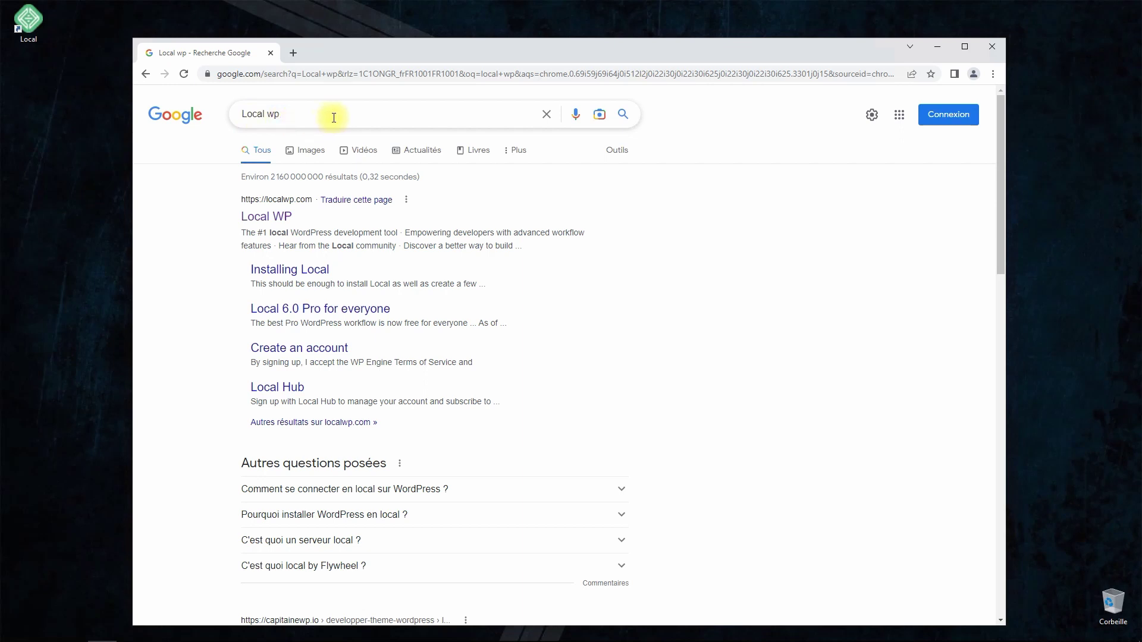
pyautogui.click(271, 219)
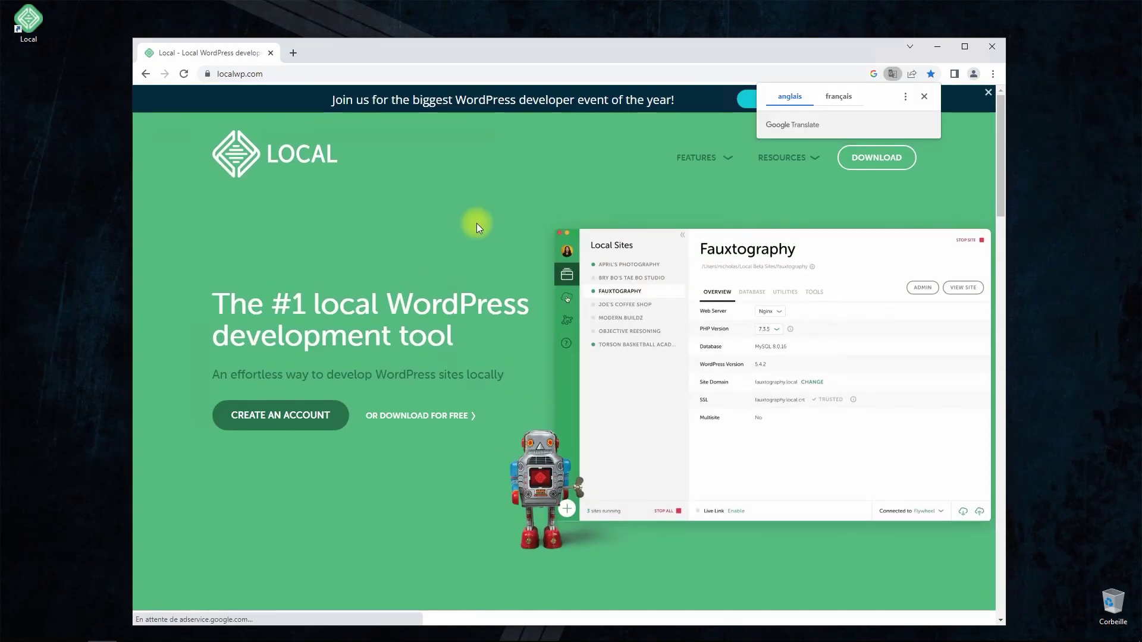
pyautogui.click(923, 97)
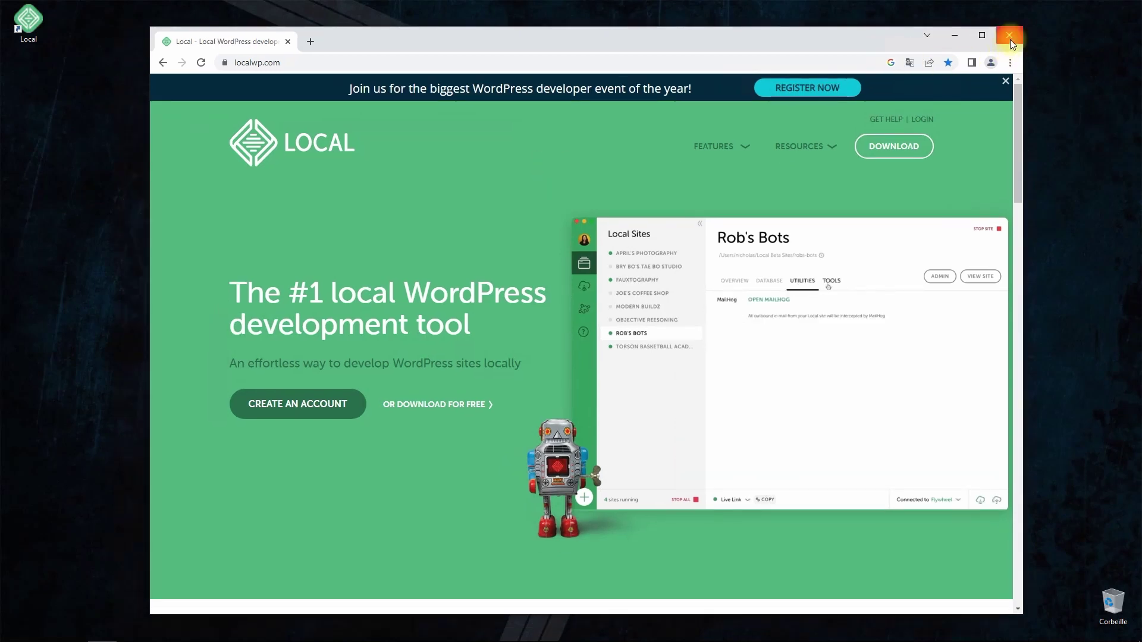
pyautogui.click(1010, 37)
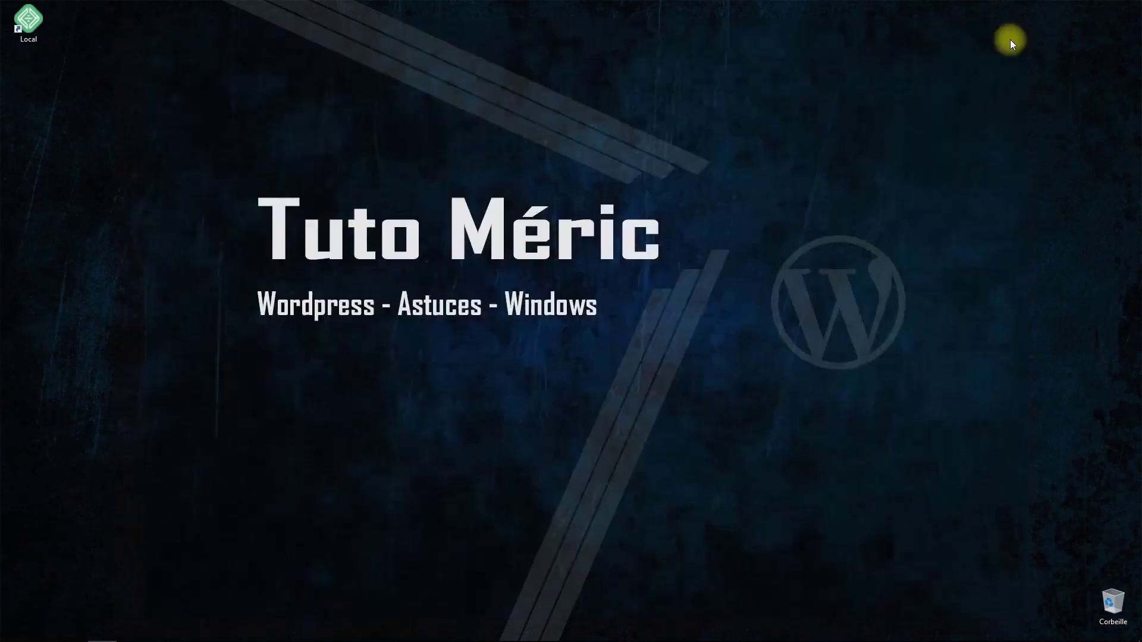
# - Launch Local and check its Appearance preferences, keeping the dark theme
pyautogui.doubleClick(38, 27)
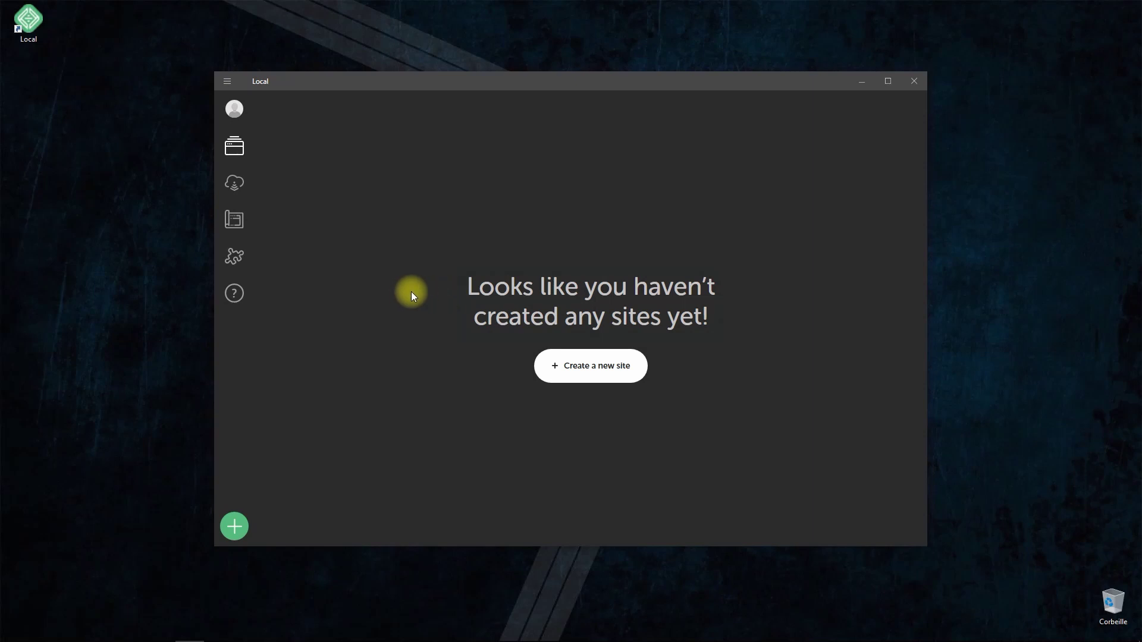
pyautogui.click(226, 84)
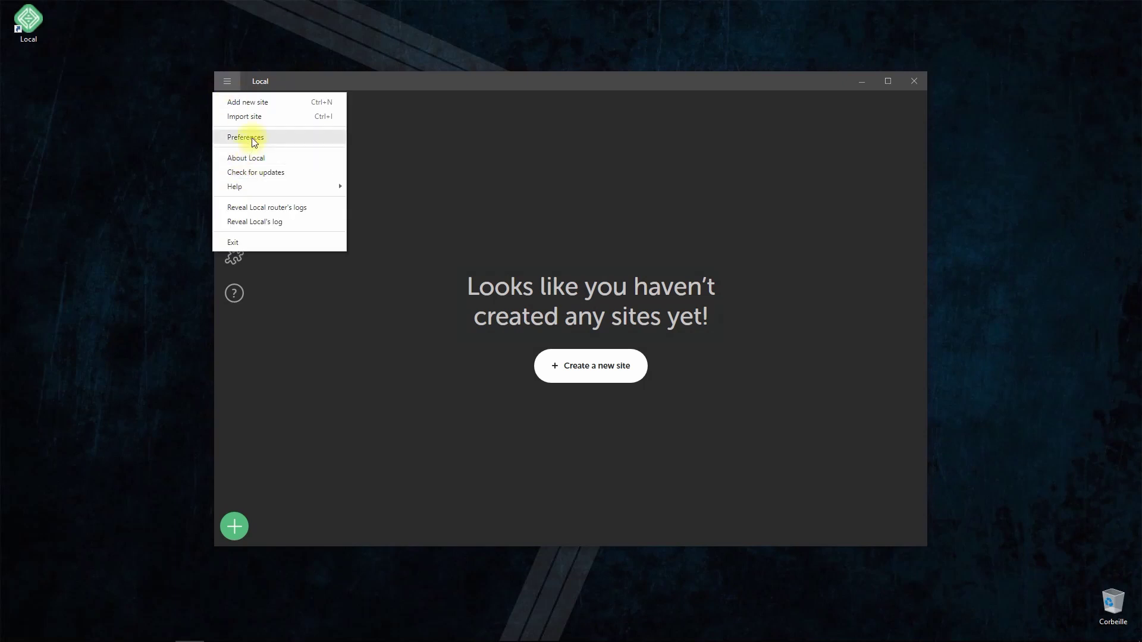
pyautogui.click(252, 139)
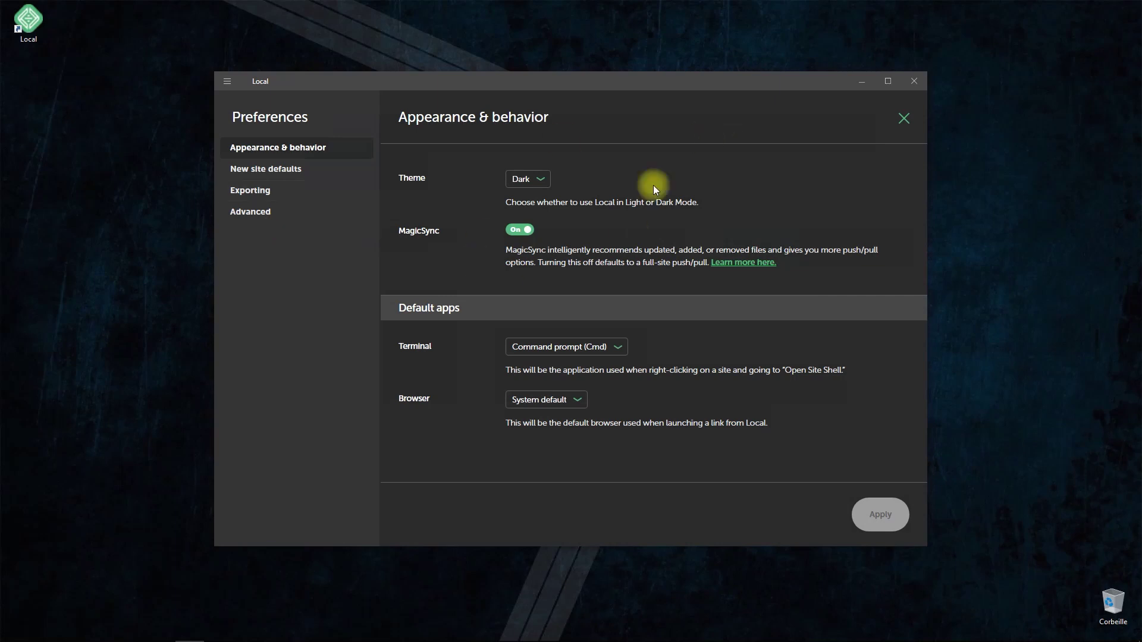
pyautogui.click(531, 182)
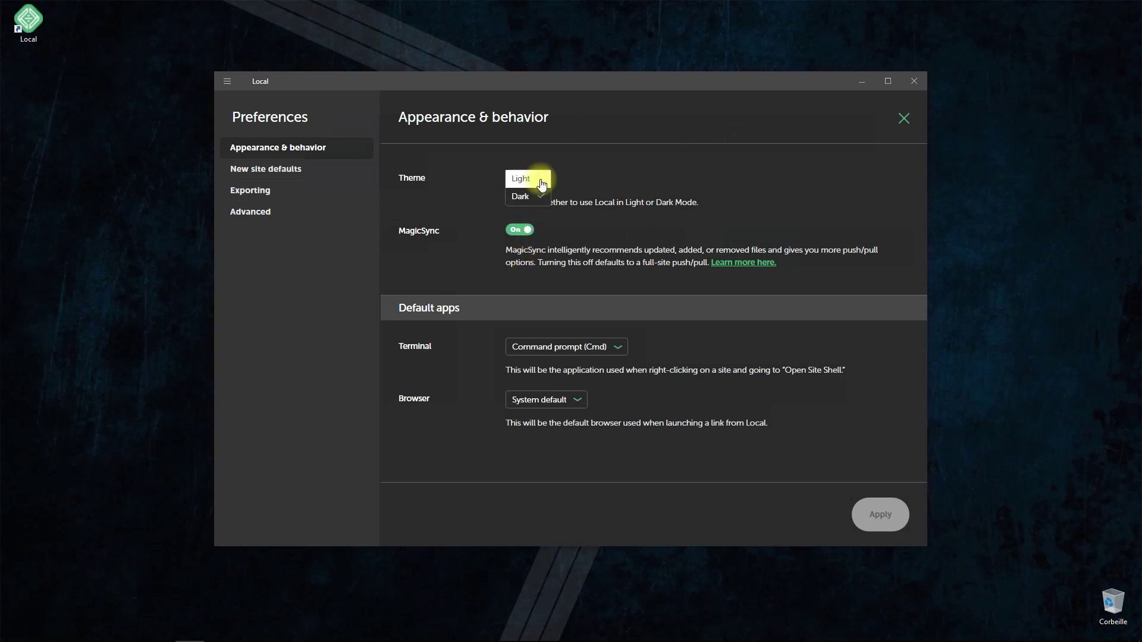
pyautogui.click(513, 196)
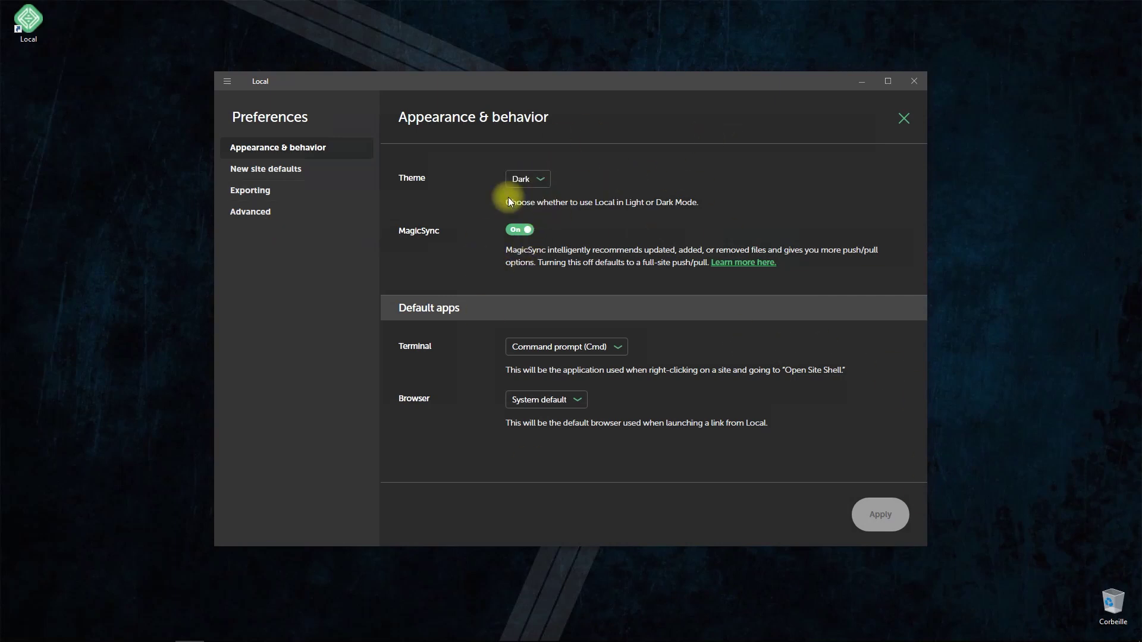
# - Browse the New site defaults, Exporting and Advanced preferences, then close Preferences unchanged
pyautogui.click(308, 178)
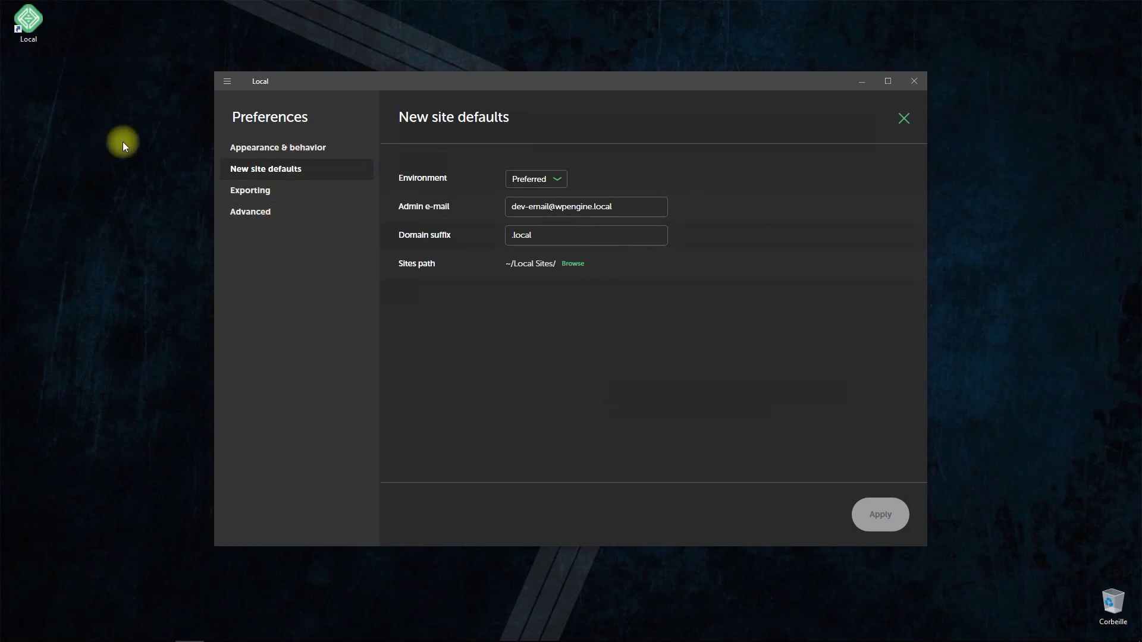
pyautogui.click(241, 192)
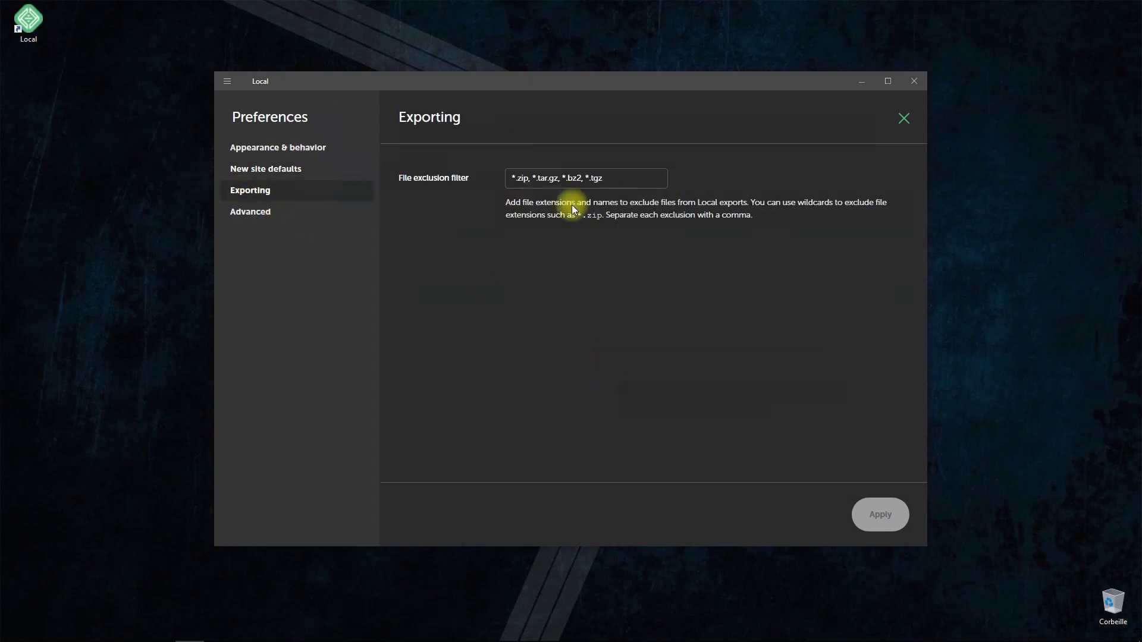
pyautogui.click(257, 216)
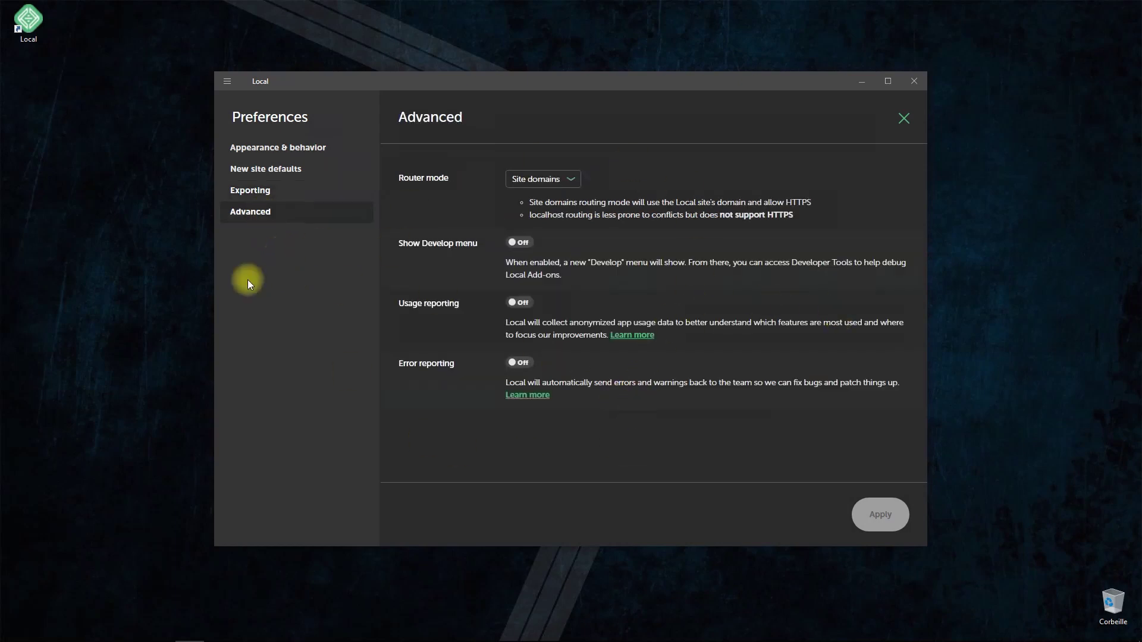
pyautogui.click(904, 118)
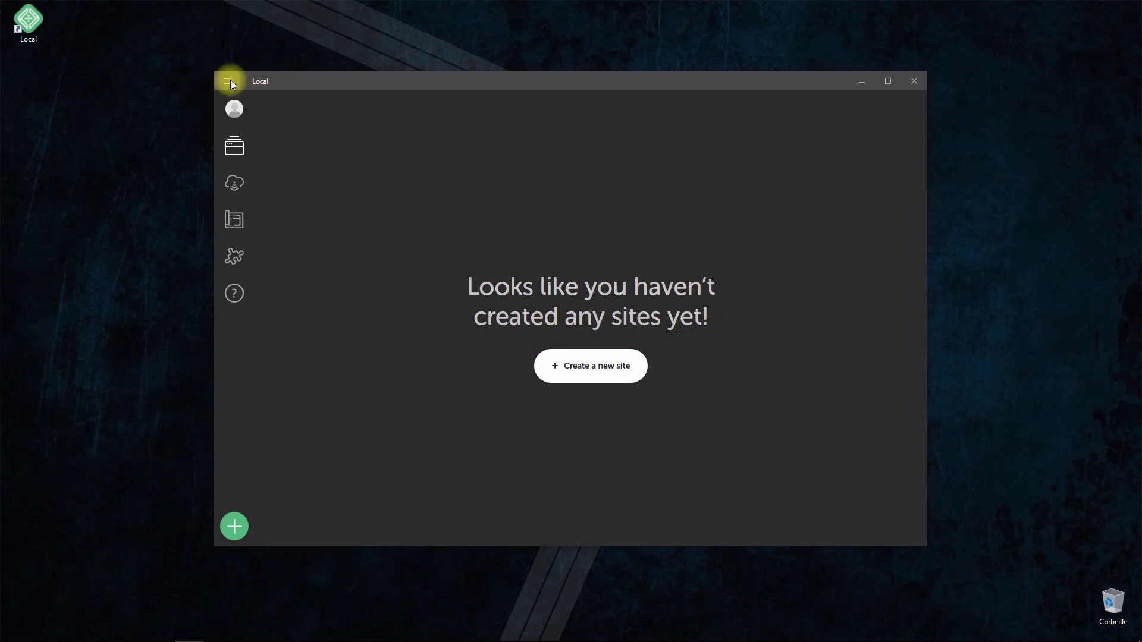
# - Create a new site named 'Tuto Meric', check its tuto-meric.local domain, and continue to environment selection
pyautogui.click(237, 109)
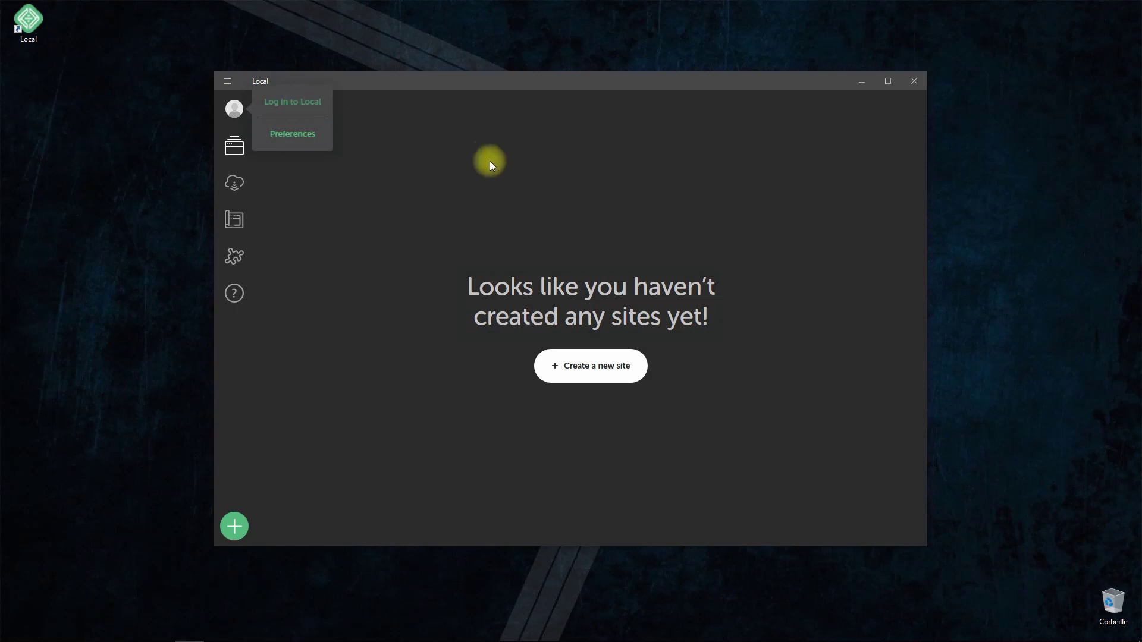
pyautogui.click(597, 371)
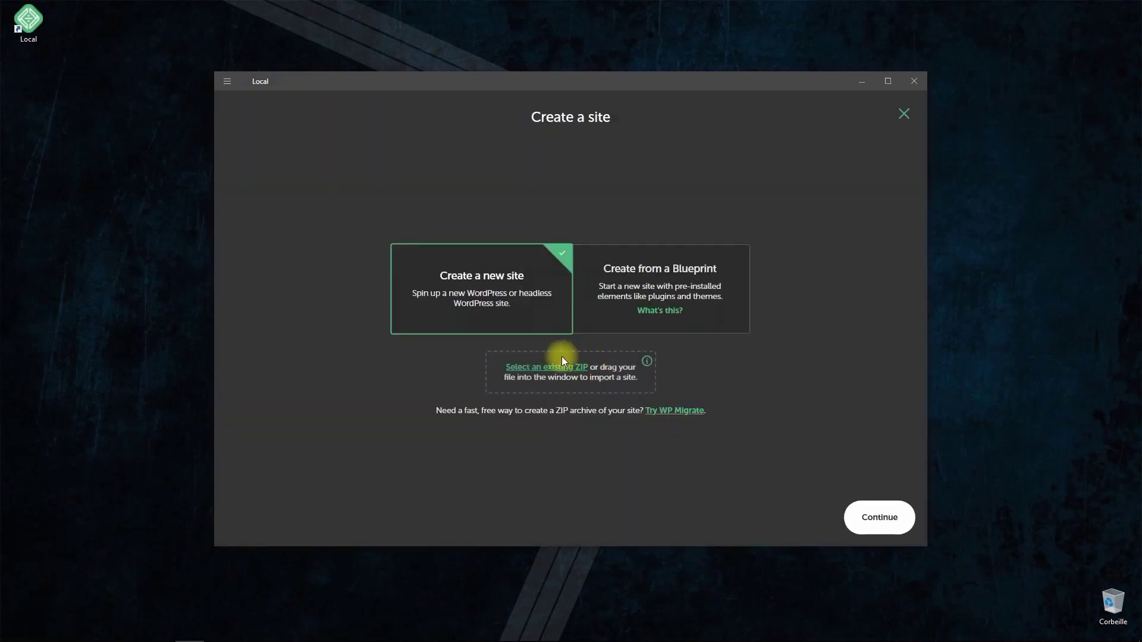
pyautogui.click(881, 527)
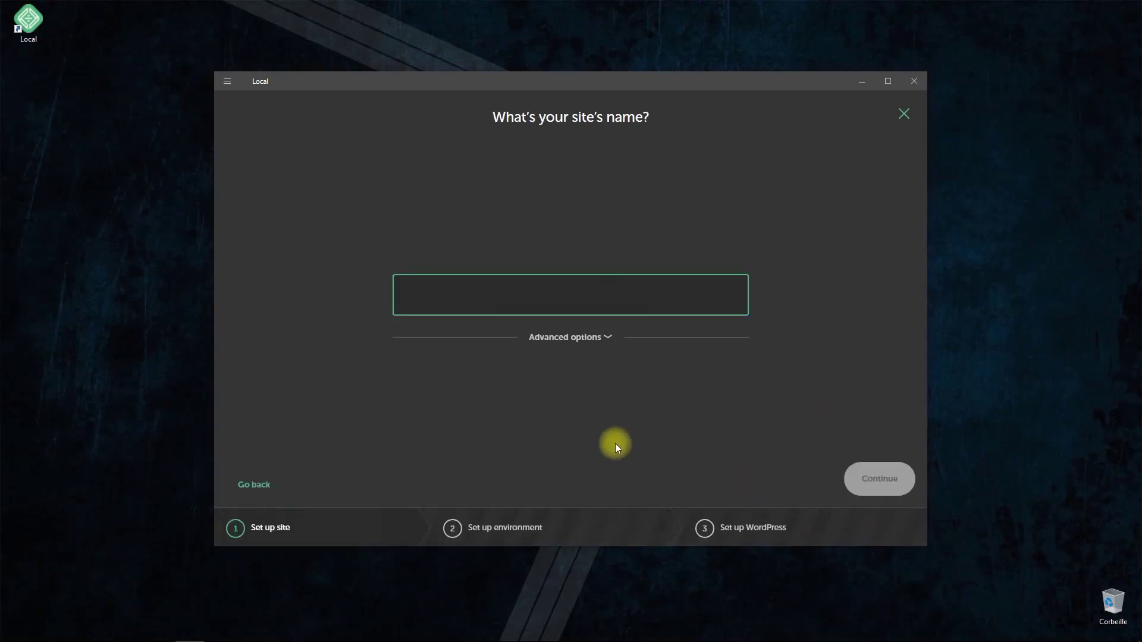
pyautogui.write('Tut')
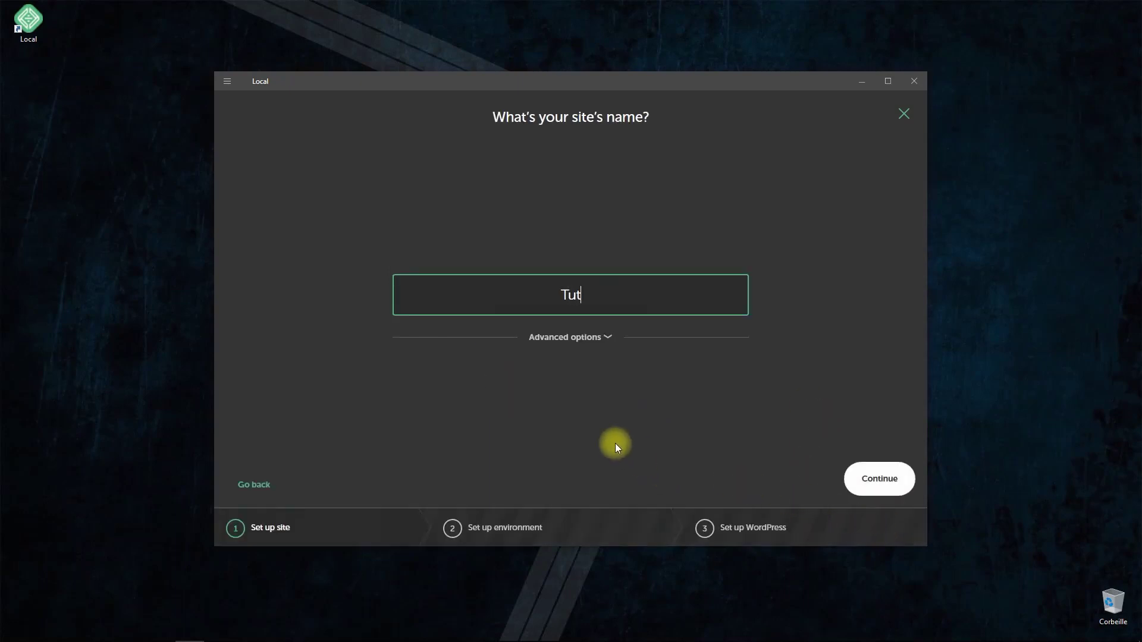
pyautogui.write('o Meric')
pyautogui.click(608, 337)
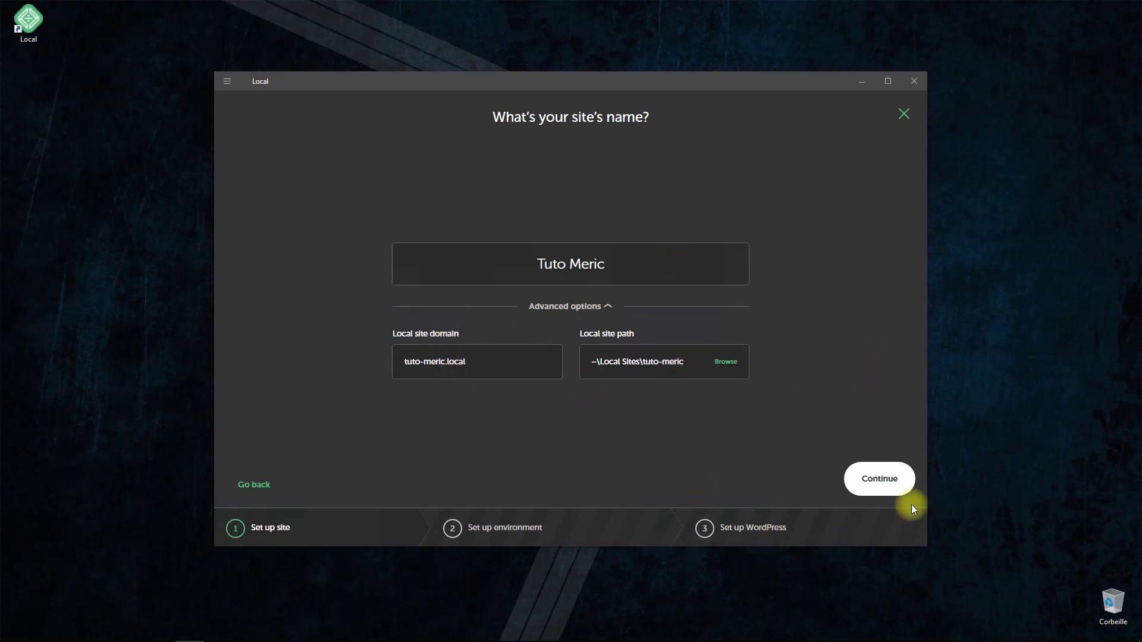
pyautogui.click(889, 483)
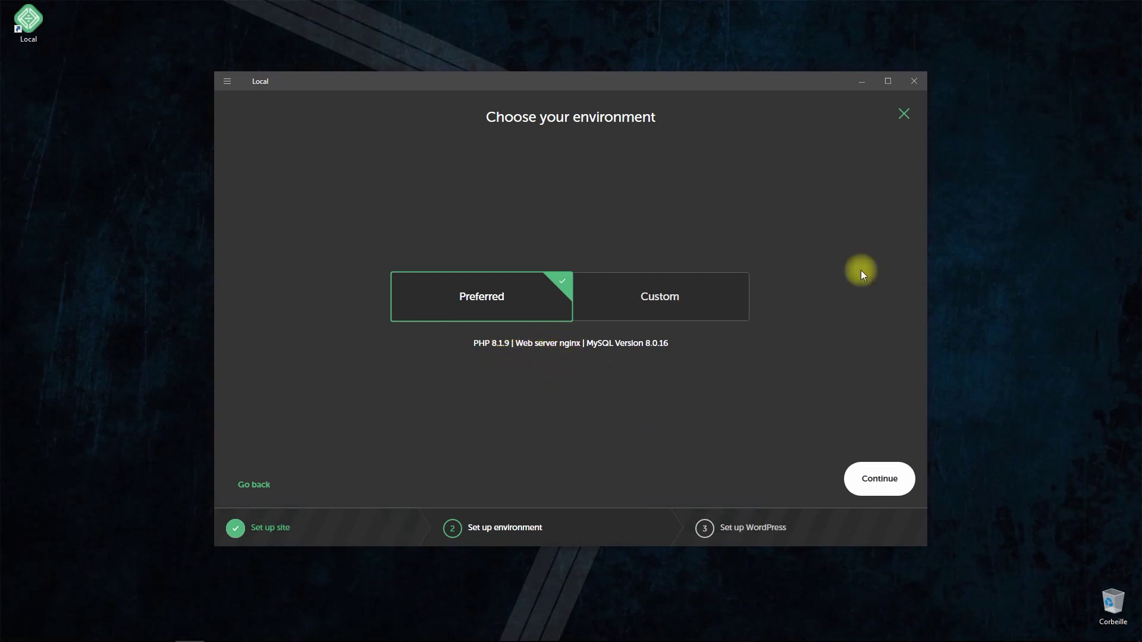
# - Keep the Preferred environment, enter admin username, password and e-mail, leave Multisite off, and add the site
pyautogui.click(879, 480)
pyautogui.write('admin')
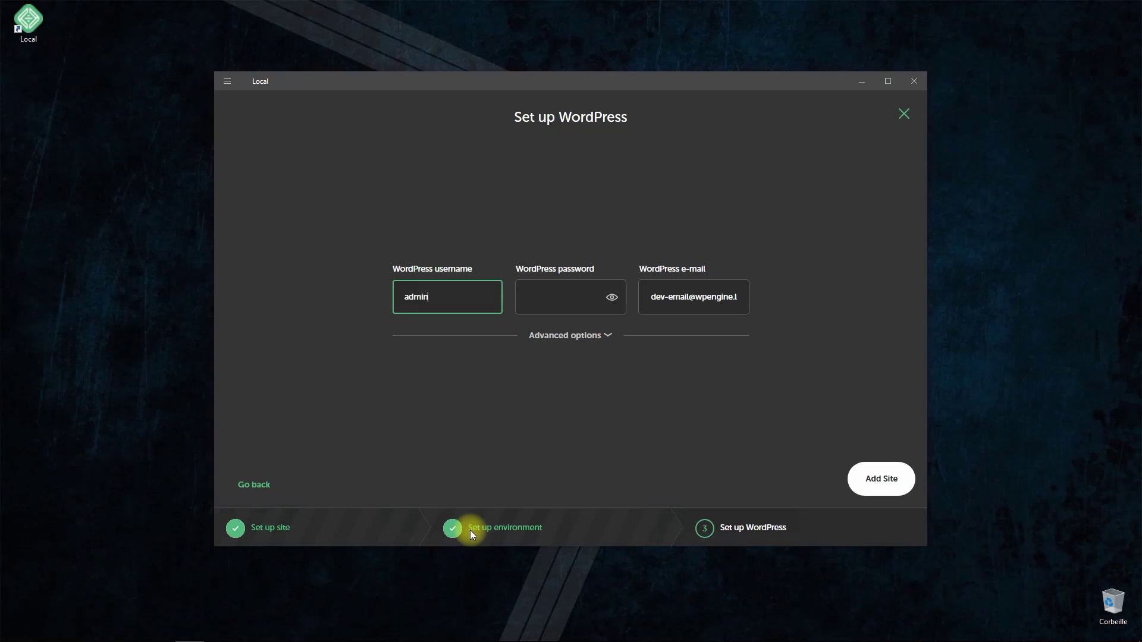
pyautogui.press('Tab')
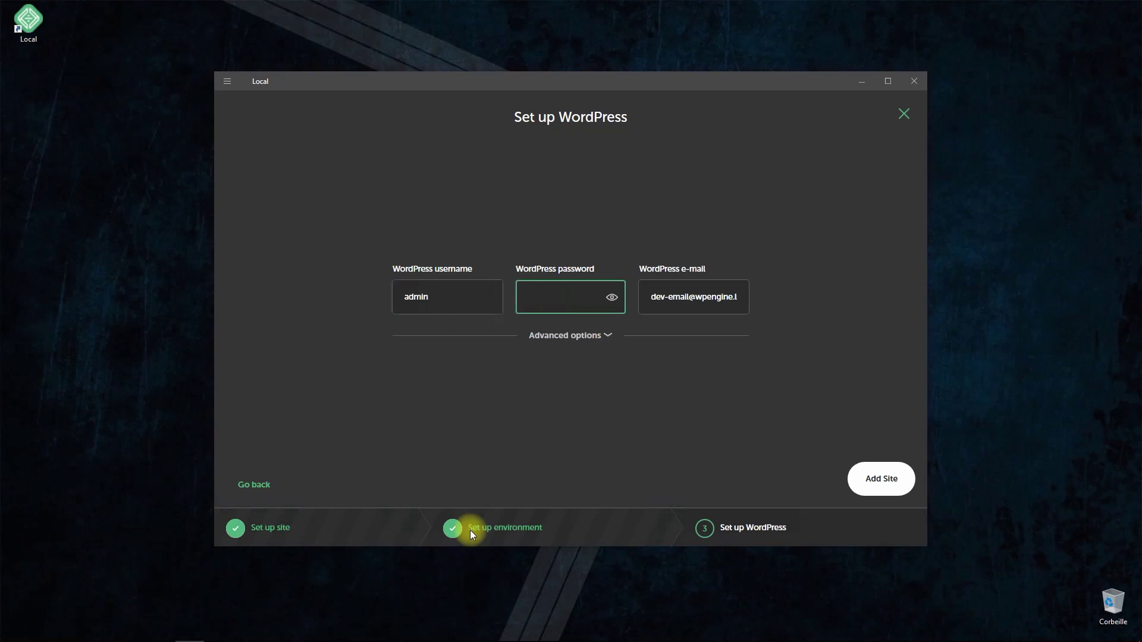
pyautogui.write('admin')
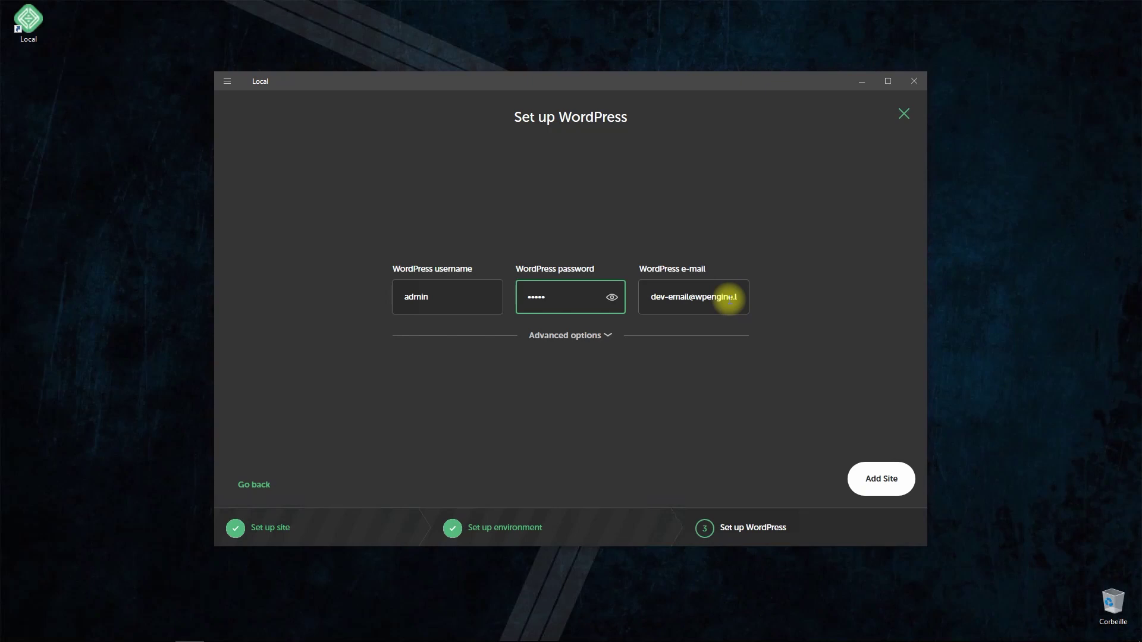
pyautogui.moveTo(681, 297); pyautogui.dragTo(801, 312)
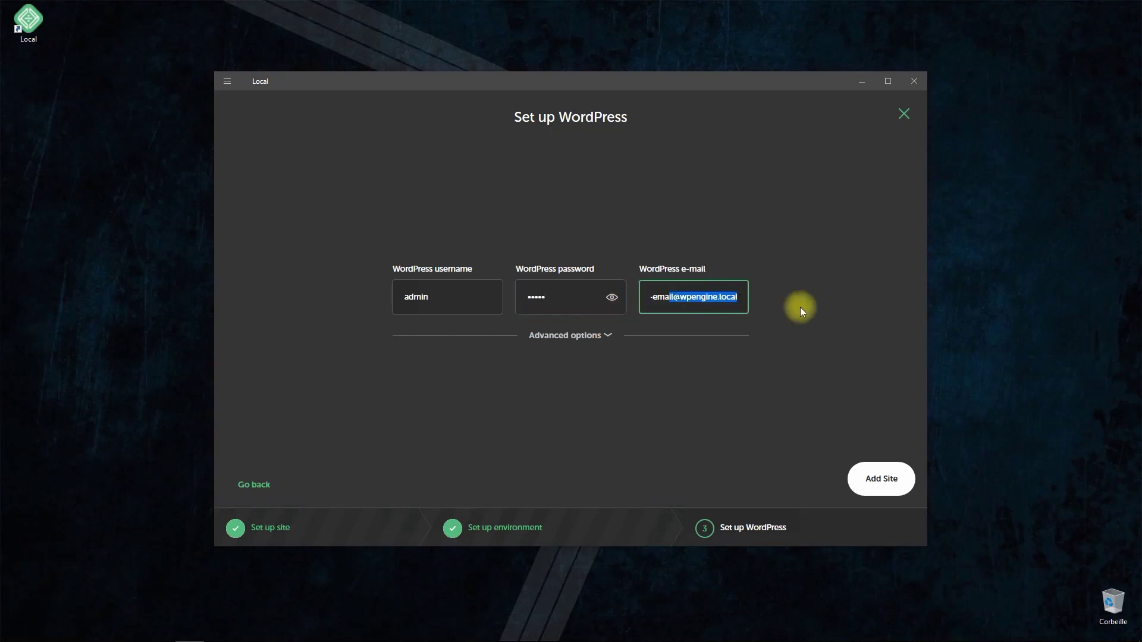
pyautogui.press('Home')
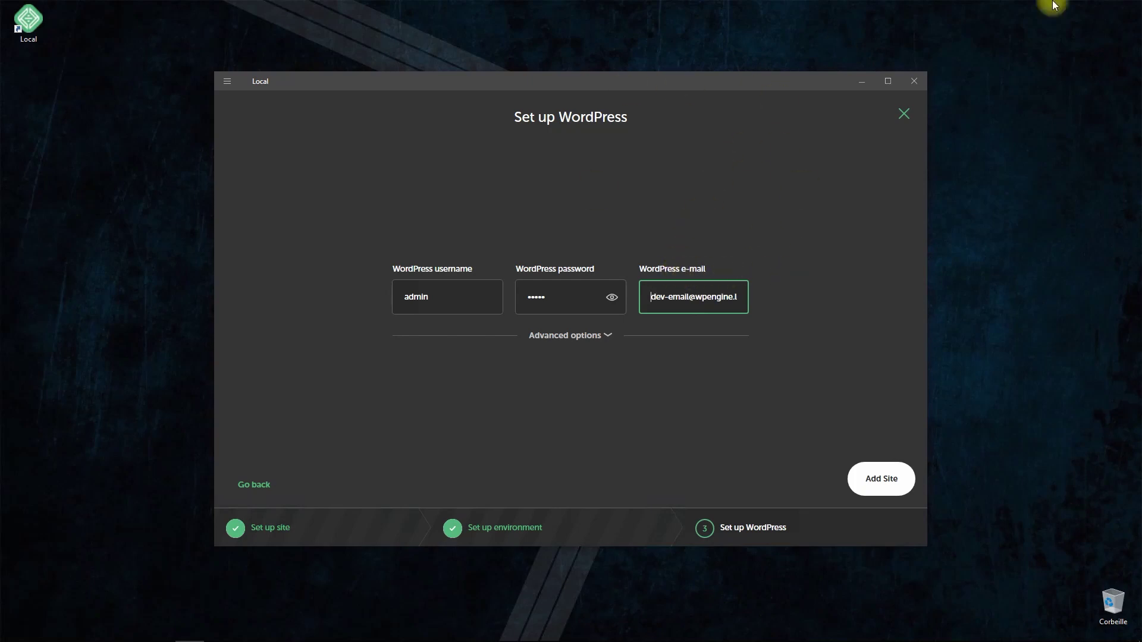
pyautogui.click(600, 335)
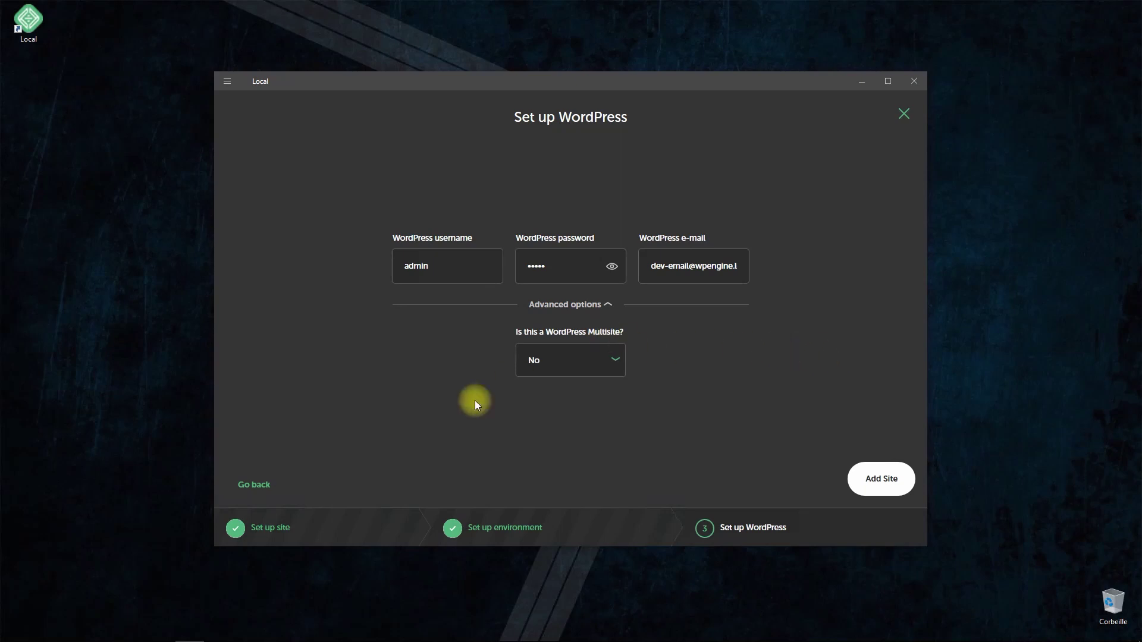
pyautogui.click(883, 479)
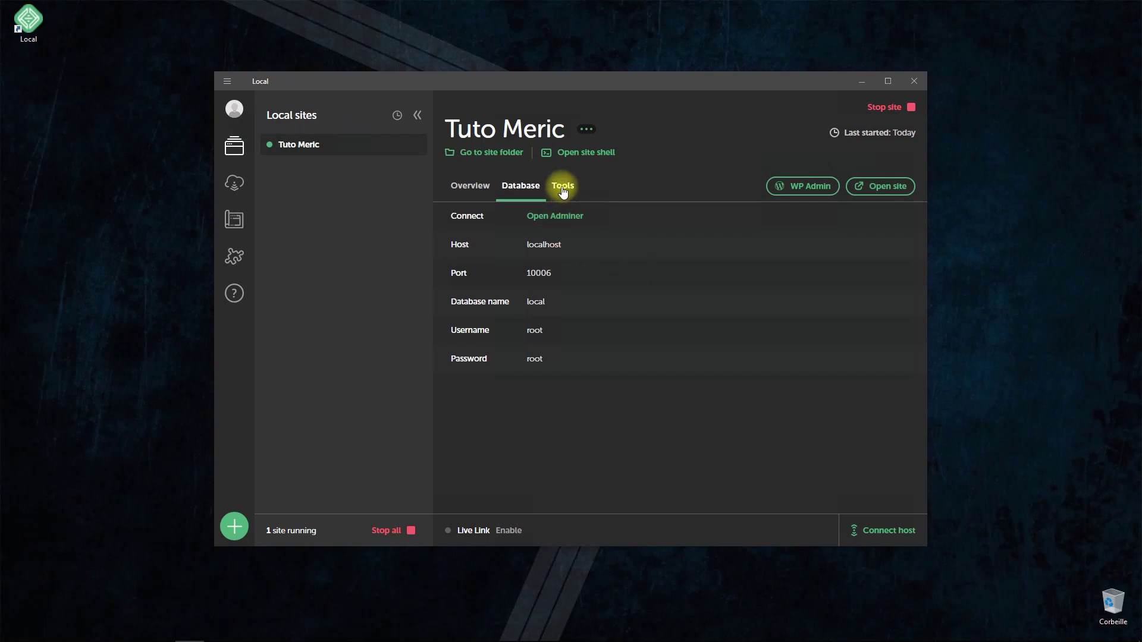
# - Open MailHog from the Tuto Meric site's Tools once setup completes
pyautogui.click(563, 186)
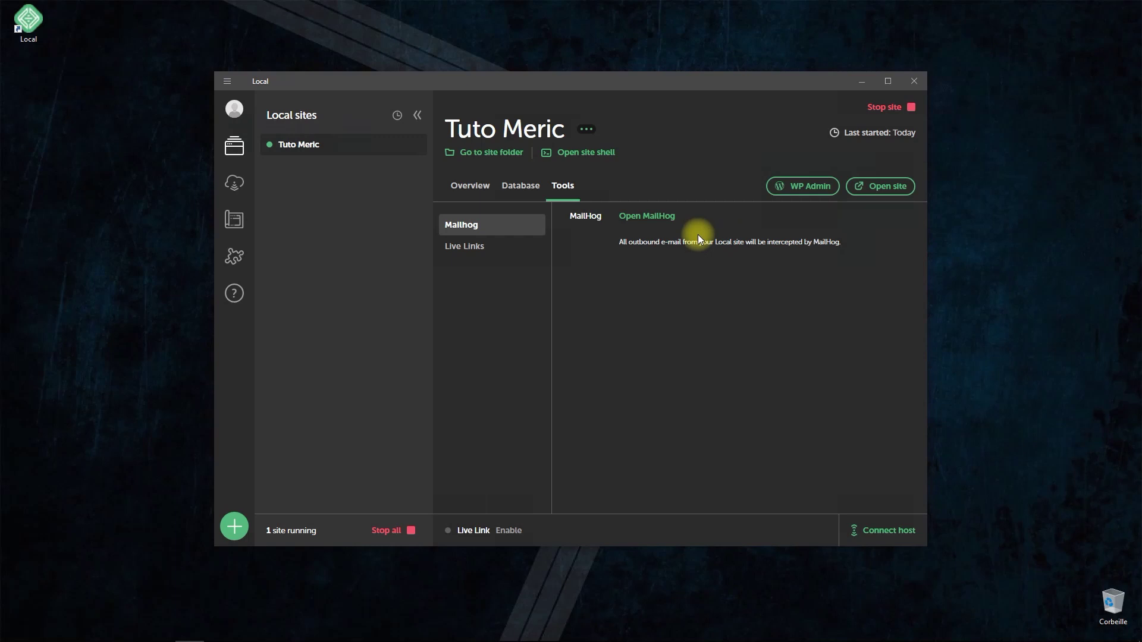
pyautogui.click(642, 222)
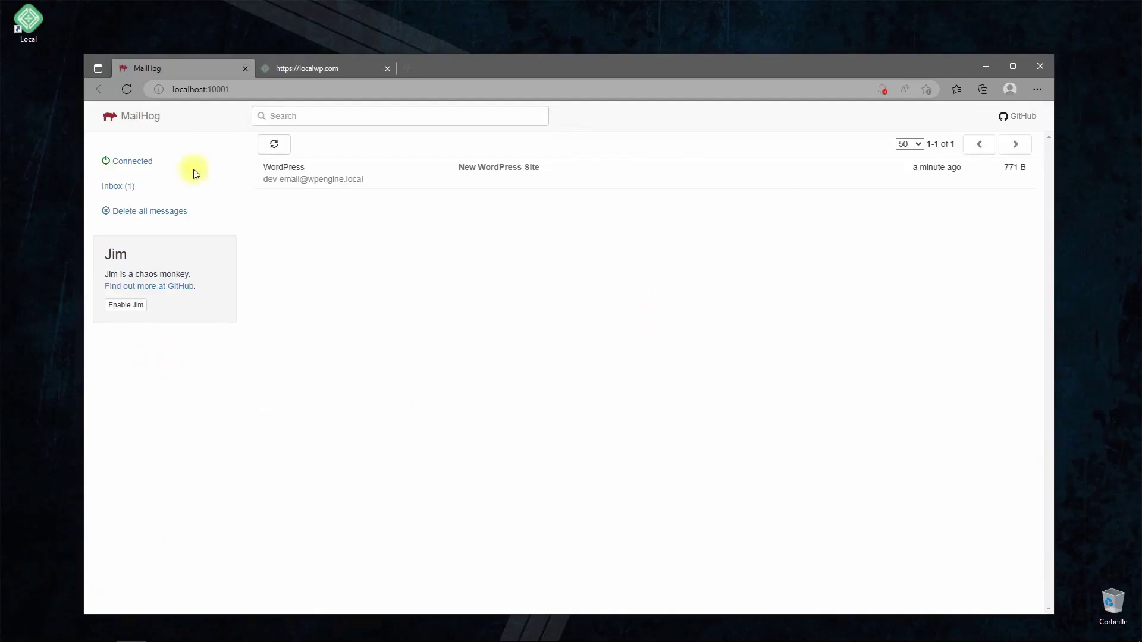
# - Review the MailHog inbox and the localwp.com page, then close the browser
pyautogui.click(116, 166)
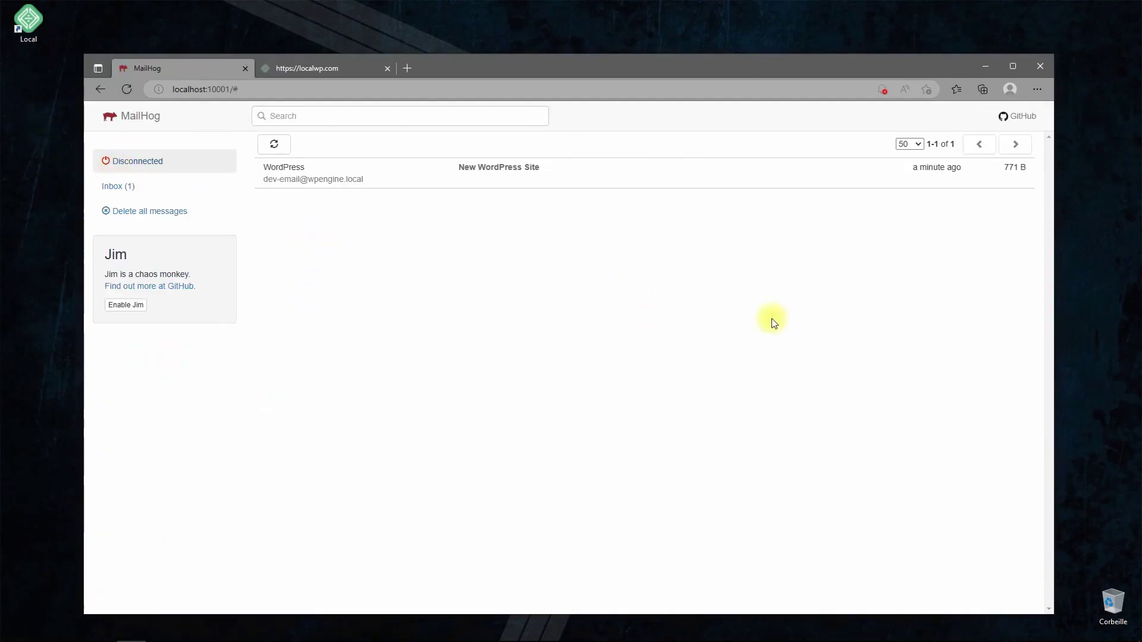
pyautogui.click(332, 75)
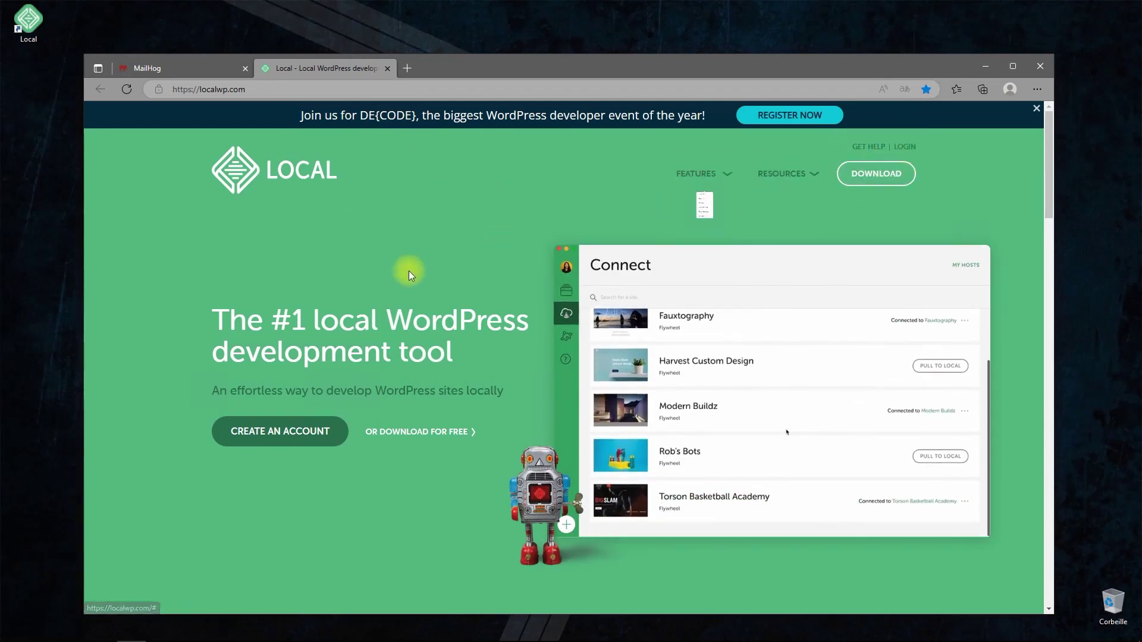
pyautogui.click(166, 63)
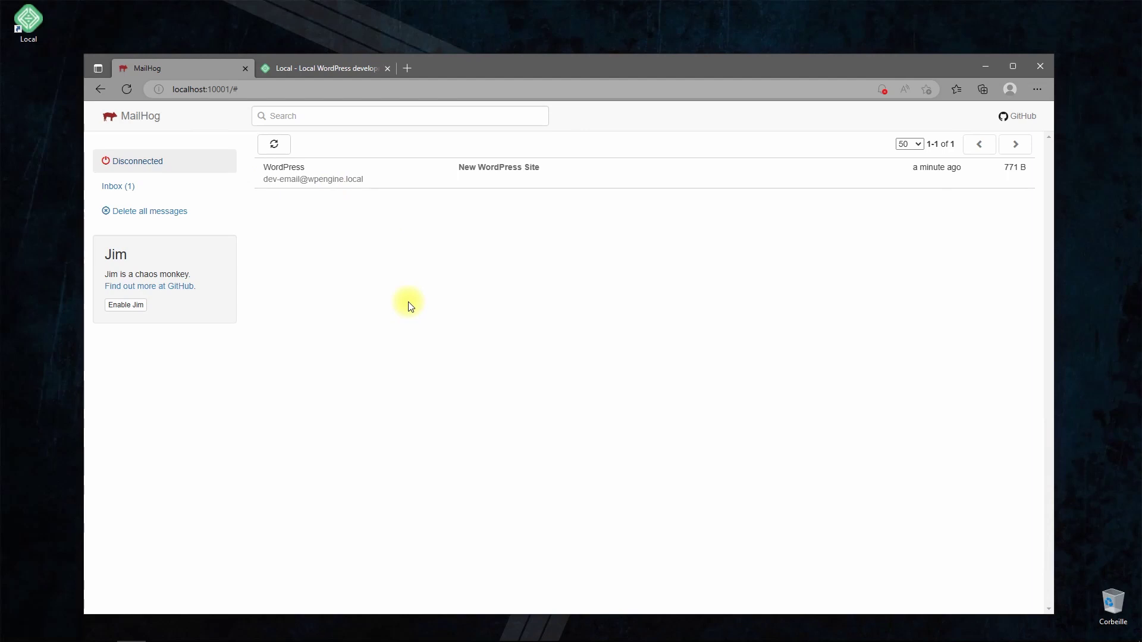
pyautogui.click(1040, 66)
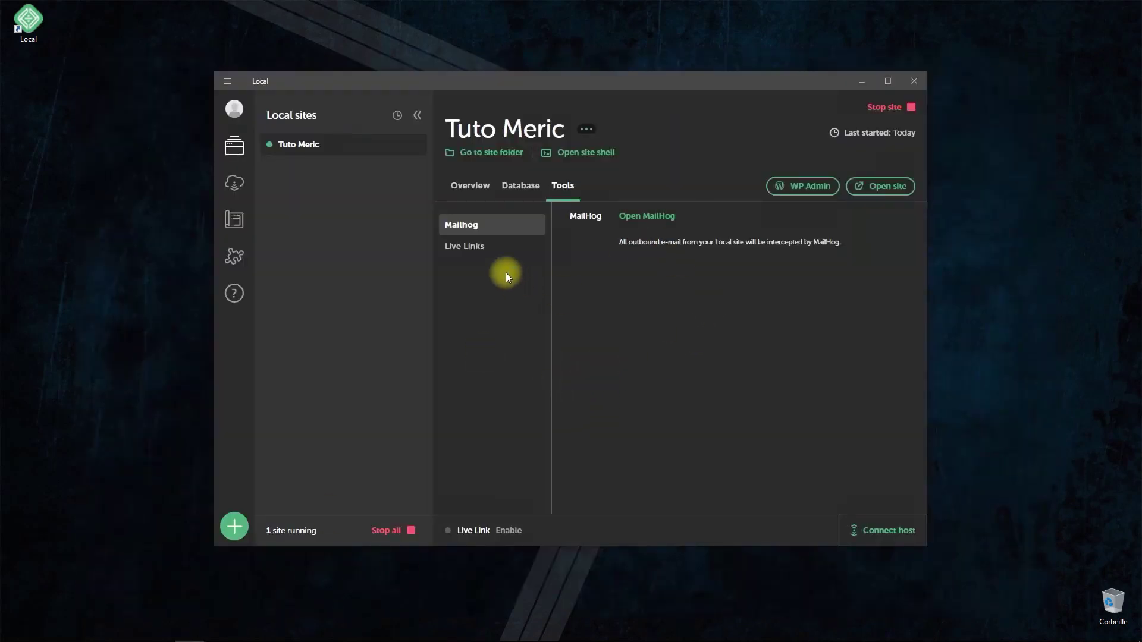
# - View the Live Links tool, then go back to the Tuto Meric Overview
pyautogui.click(462, 247)
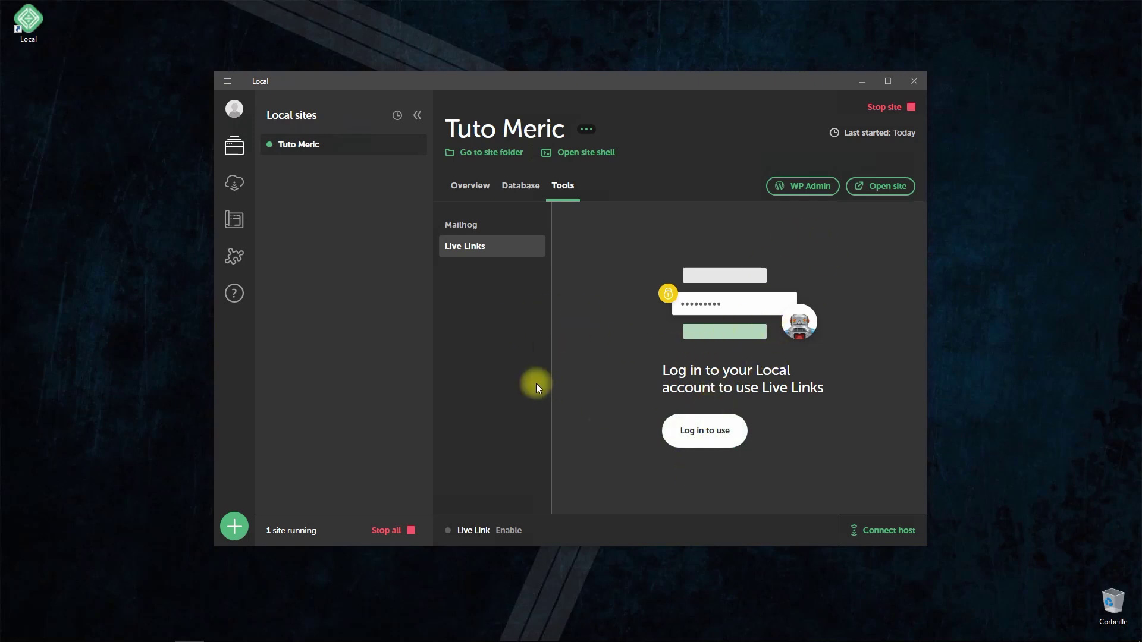
pyautogui.click(470, 185)
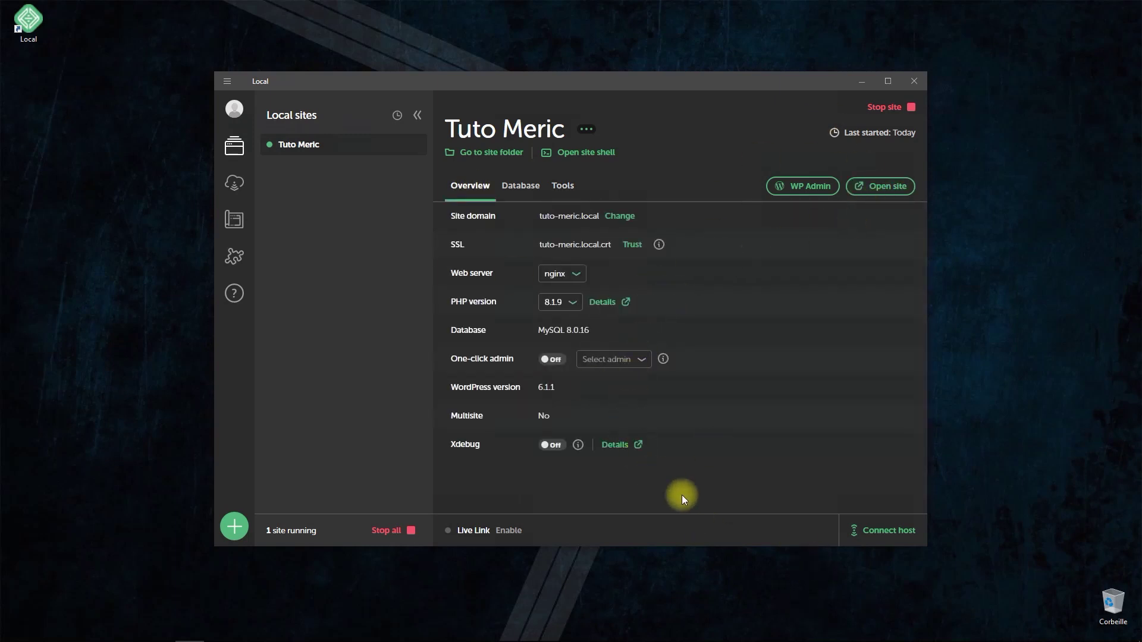
# - Log in to Tuto Meric's WP Admin with the admin credentials, leaving 'Remember Me' unticked
pyautogui.click(803, 187)
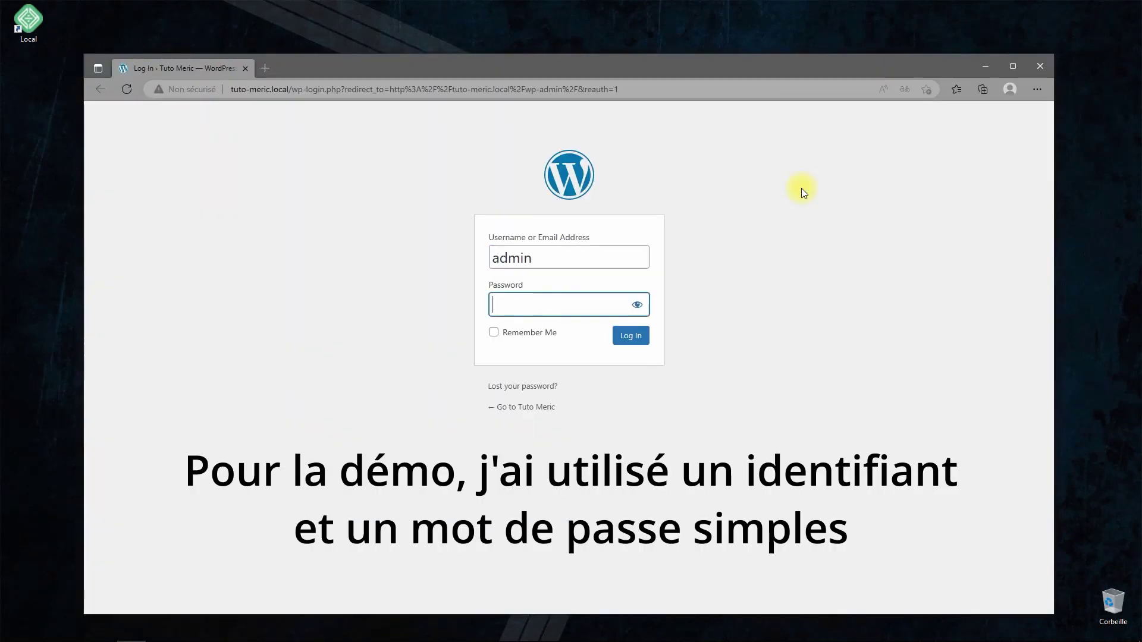
pyautogui.write('admin')
pyautogui.click(522, 340)
pyautogui.click(543, 334)
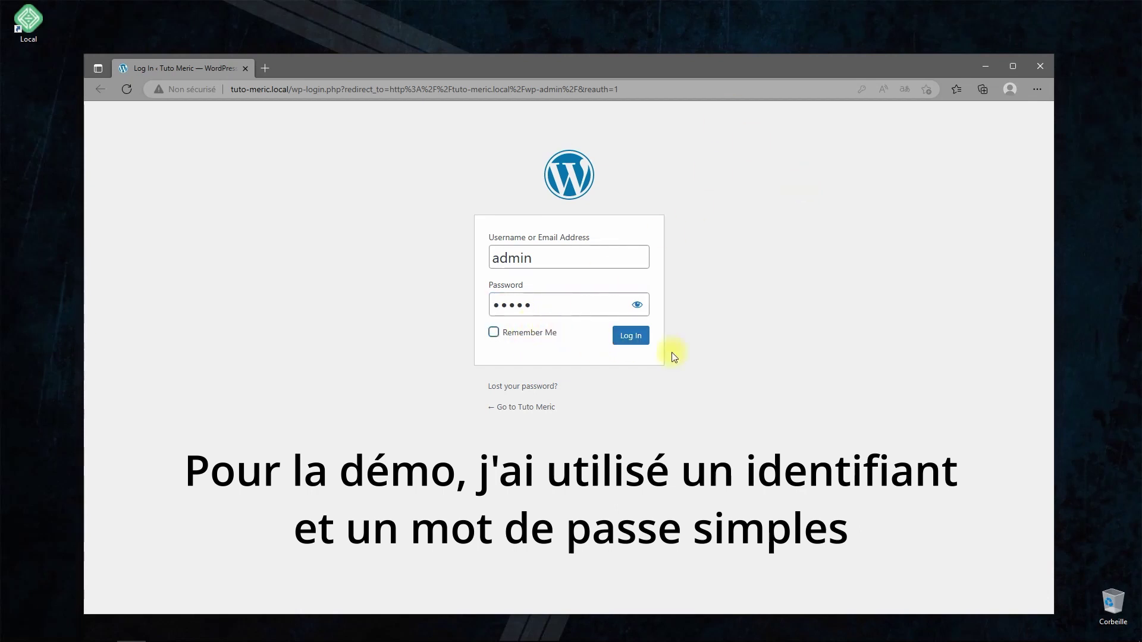
pyautogui.click(628, 345)
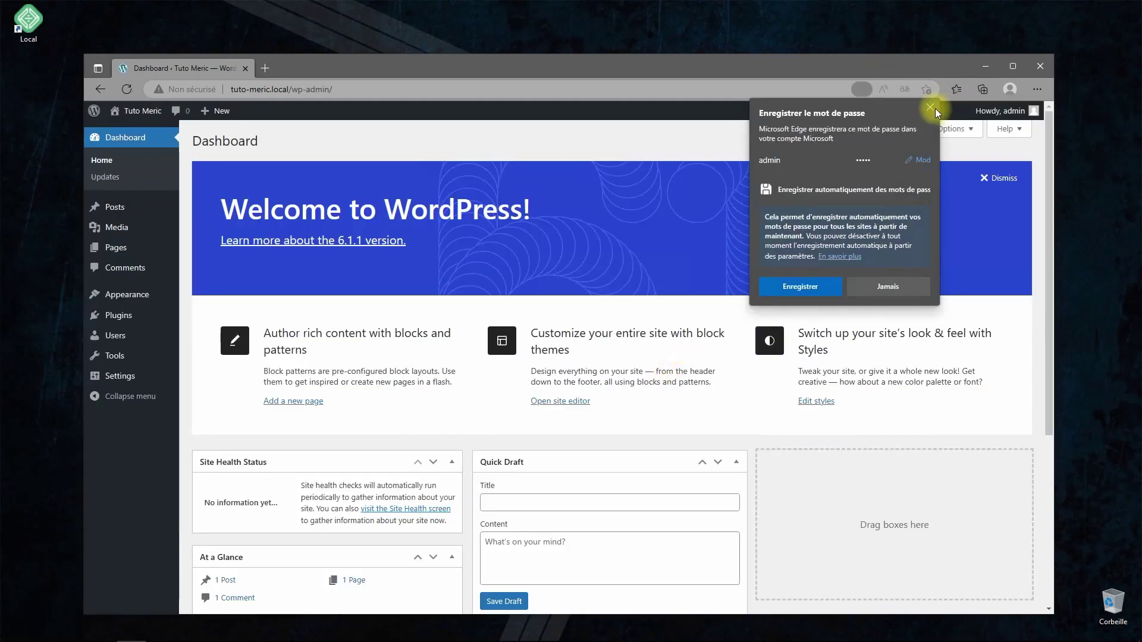
# - Set Site Language to Français in General Settings and save the changes
pyautogui.click(930, 108)
pyautogui.click(107, 381)
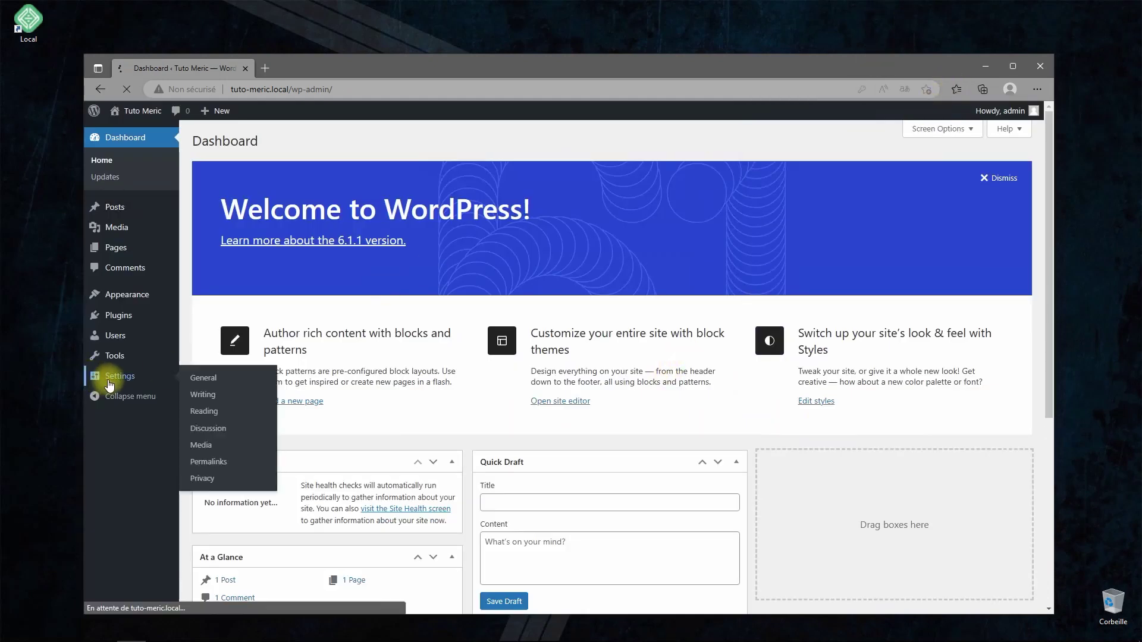
pyautogui.click(421, 468)
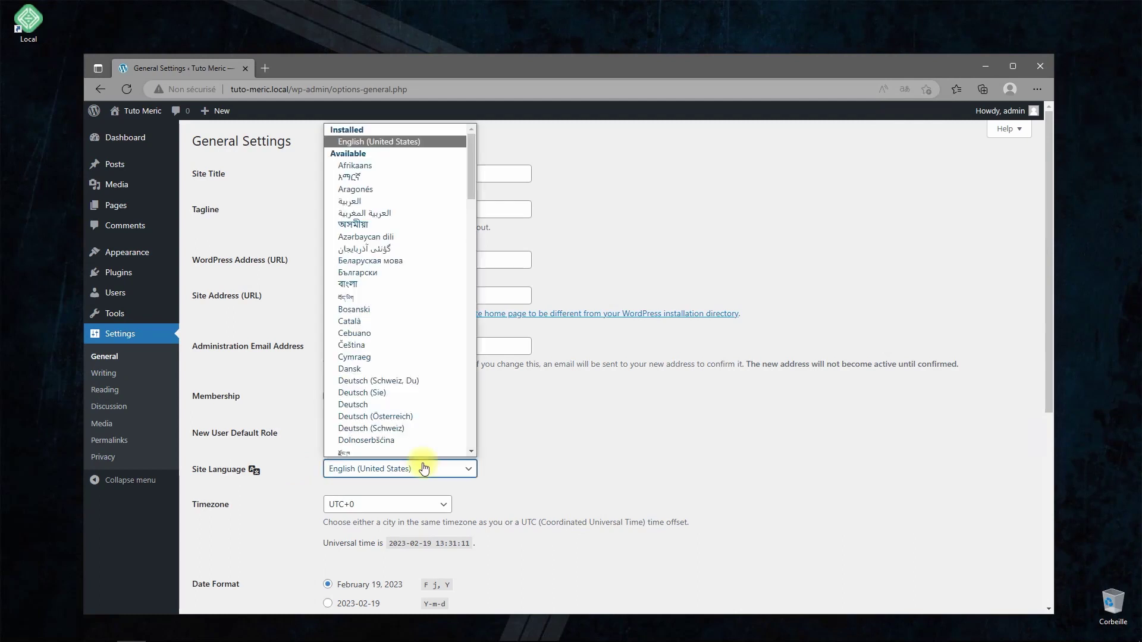
pyautogui.scroll(-7, 413, 402)
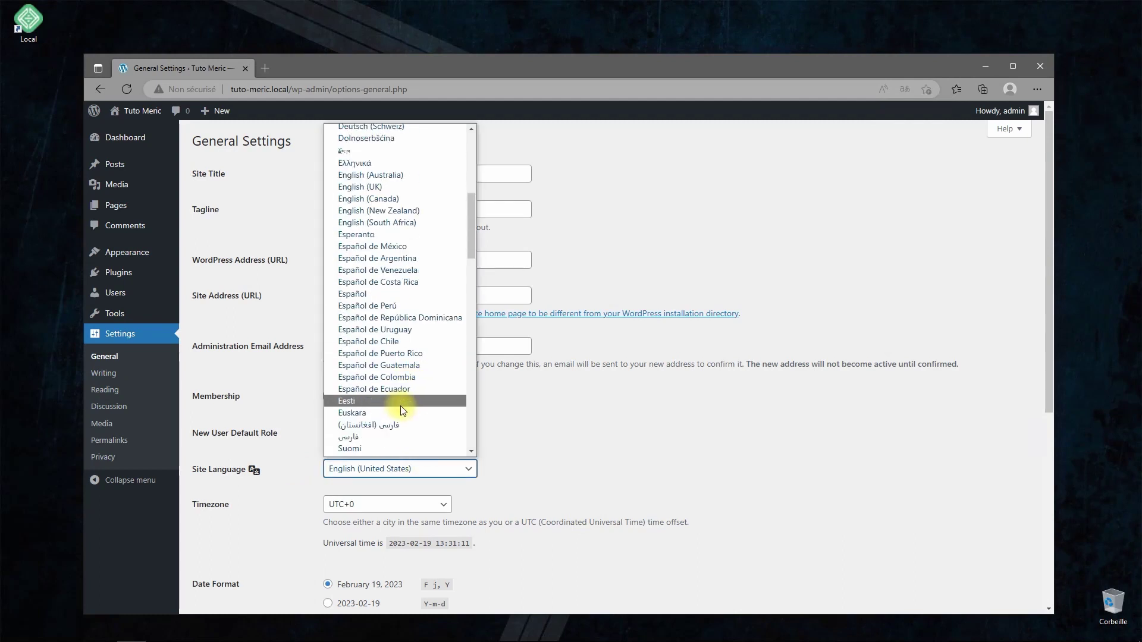
pyautogui.scroll(-1, 402, 408)
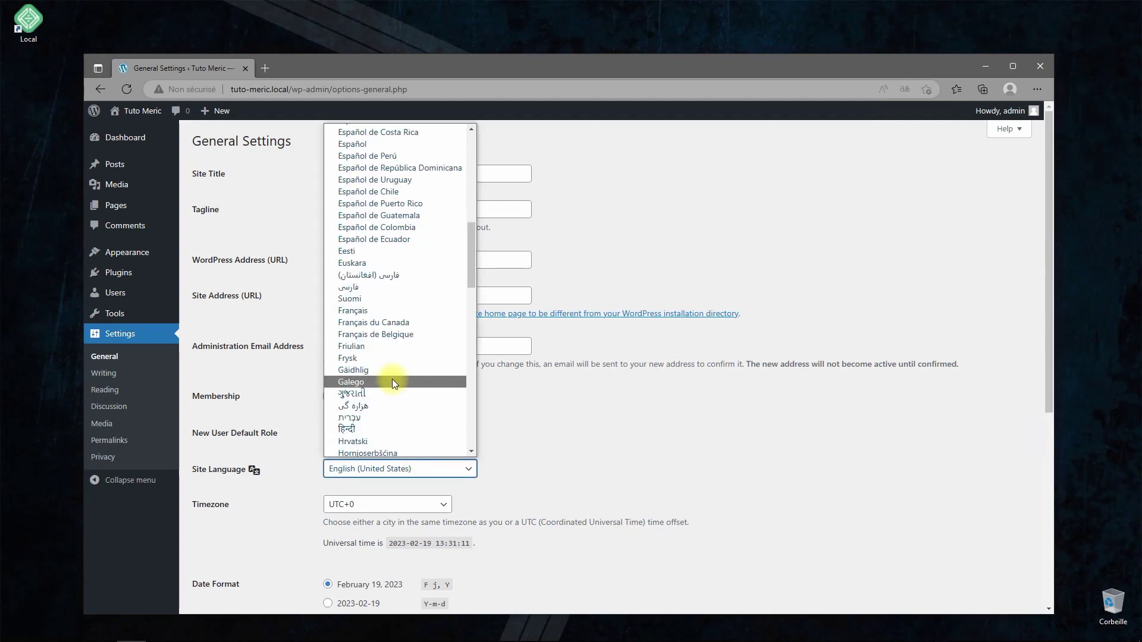
pyautogui.click(374, 311)
pyautogui.scroll(-5, 307, 527)
pyautogui.click(204, 552)
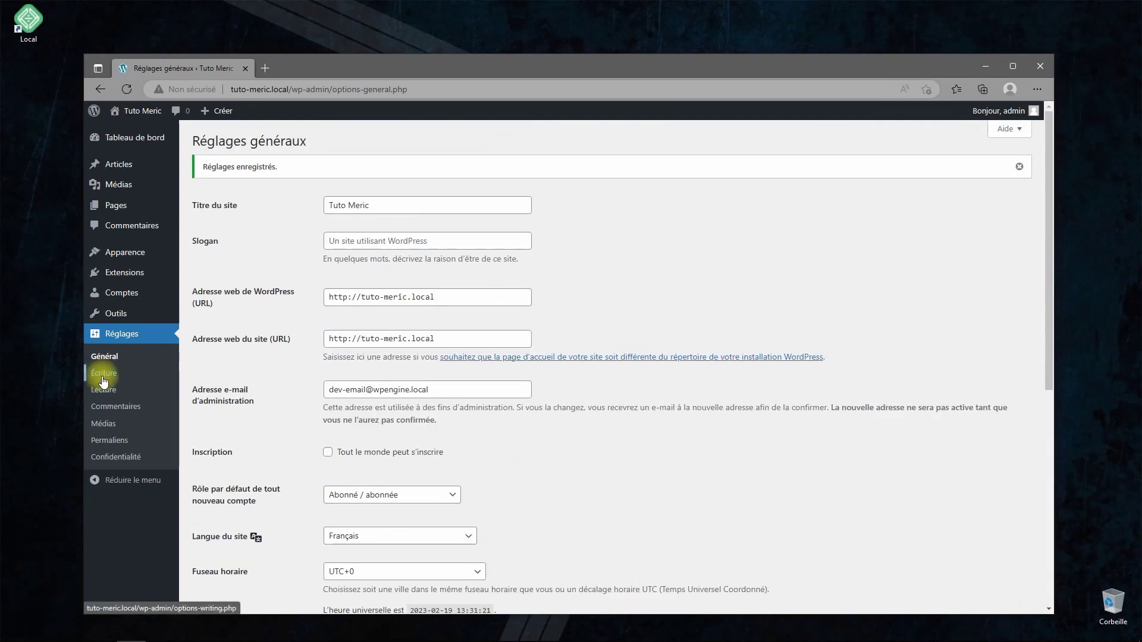
# - Look over the Commentaires and Permaliens settings pages, then return to the Tableau de bord
pyautogui.click(109, 408)
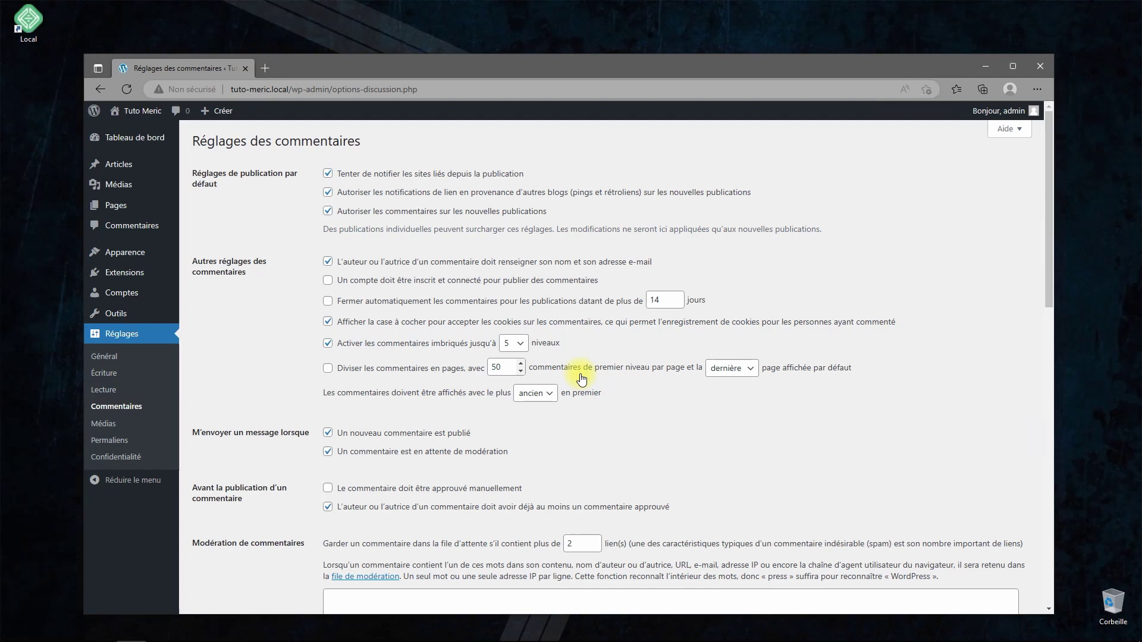
pyautogui.scroll(-5, 400, 307)
pyautogui.scroll(-5, 416, 466)
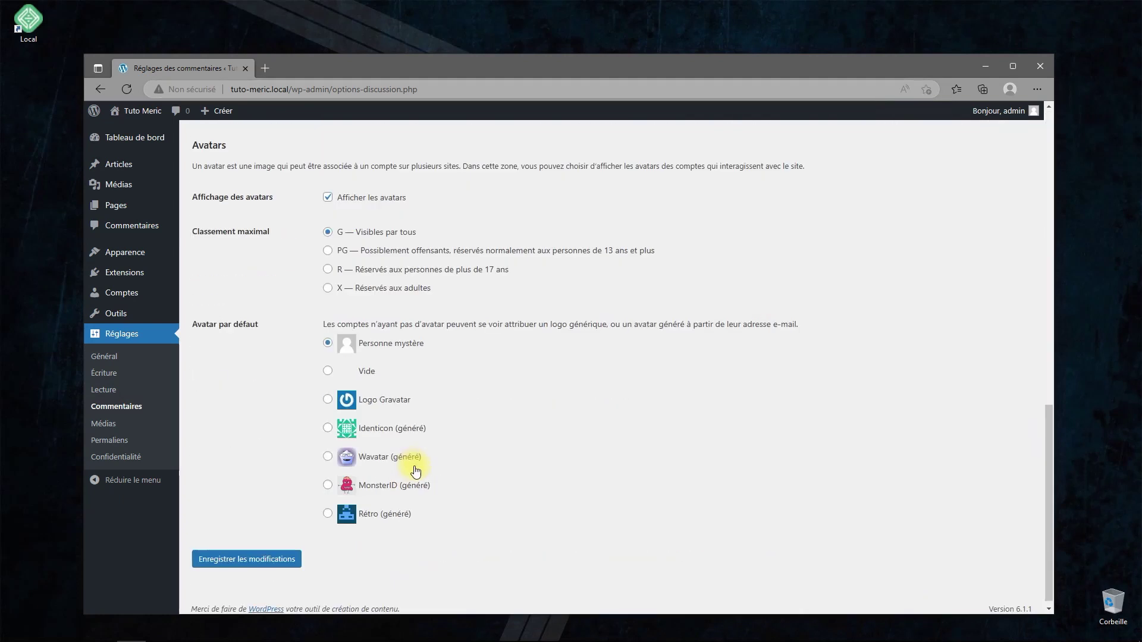
pyautogui.scroll(10, 416, 466)
pyautogui.click(107, 440)
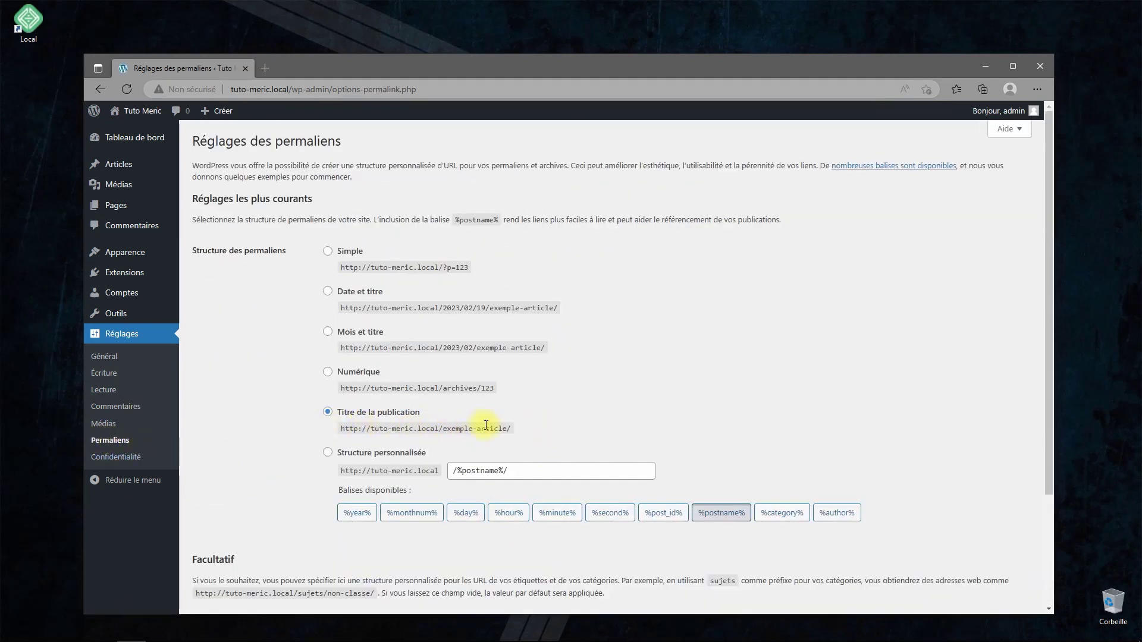
pyautogui.click(128, 142)
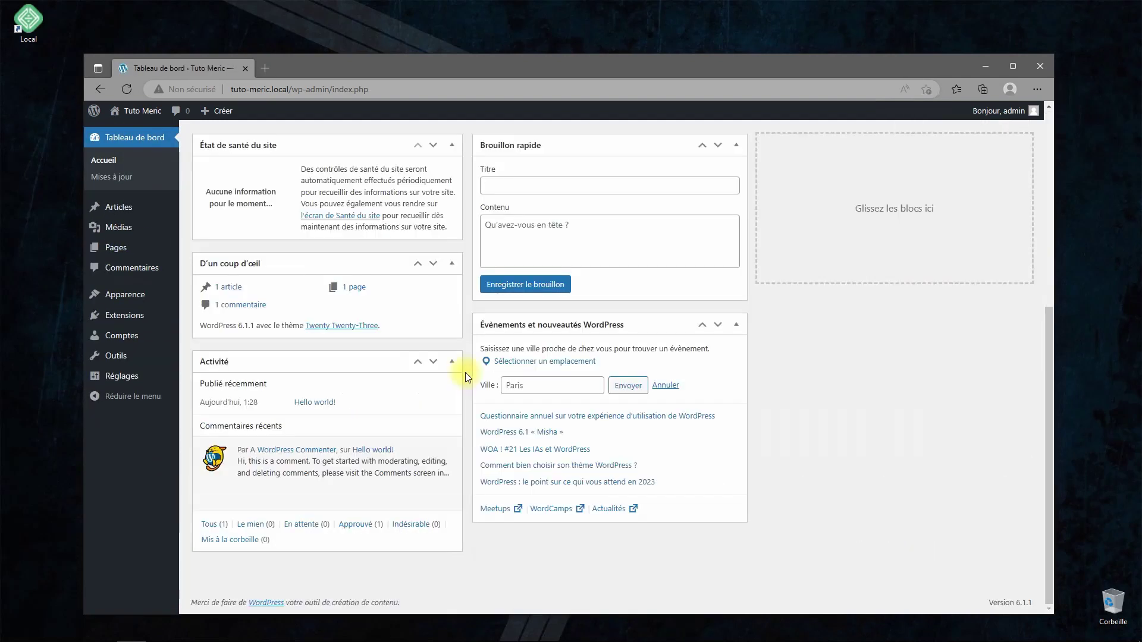
# - Delete the Twenty Twenty-One and Twenty Twenty-Two themes from the Thèmes page
pyautogui.scroll(-5, 465, 372)
pyautogui.click(124, 296)
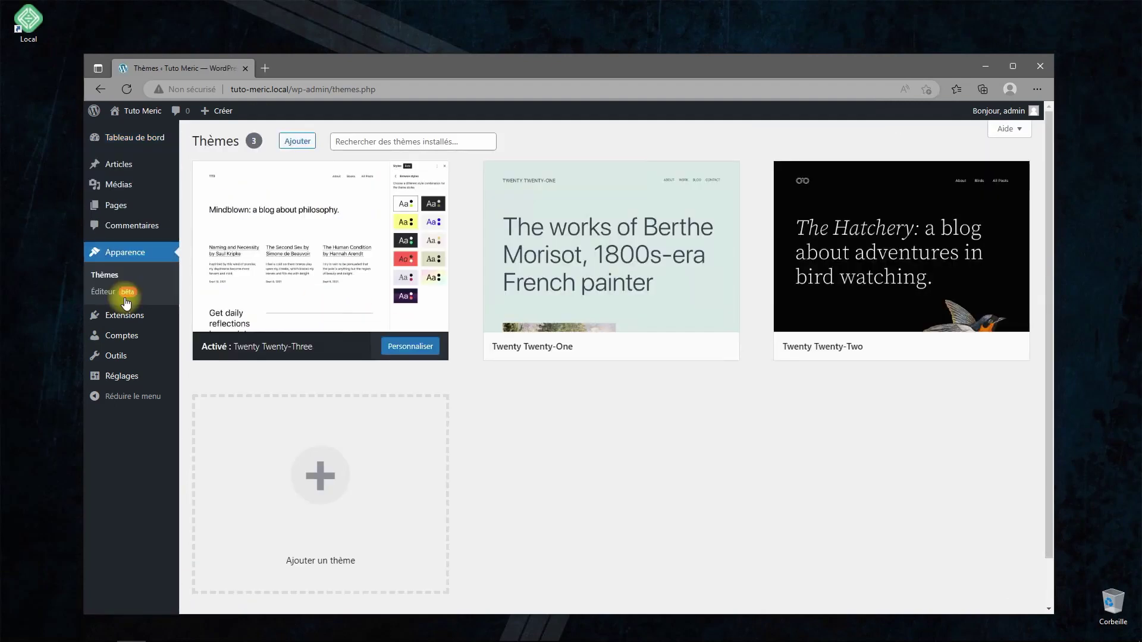
pyautogui.click(625, 249)
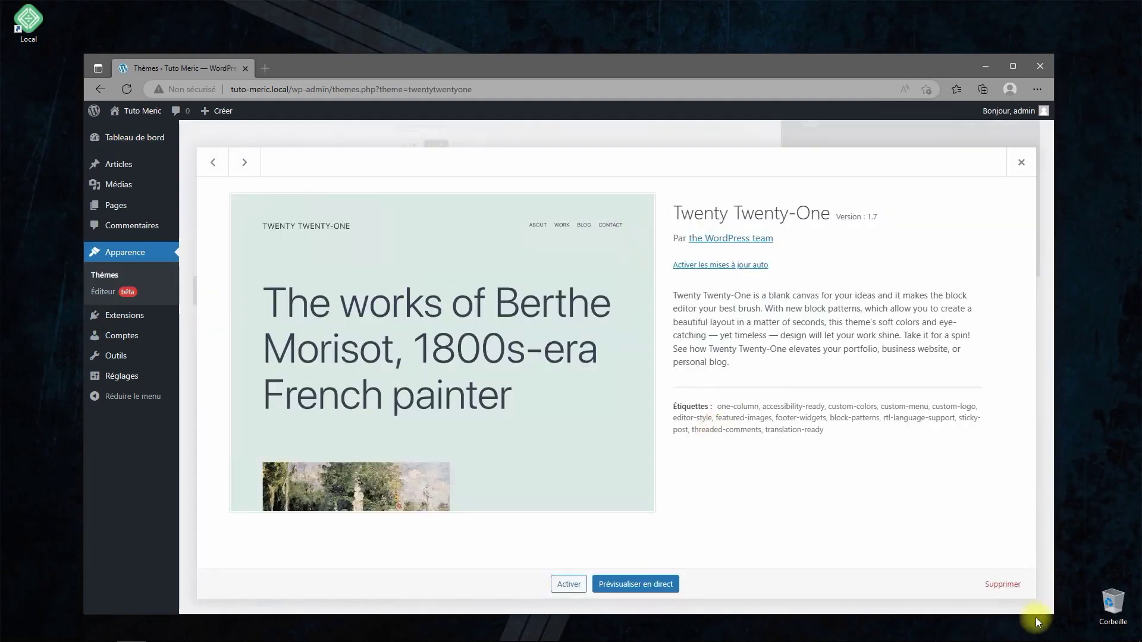
pyautogui.click(1003, 584)
pyautogui.click(619, 174)
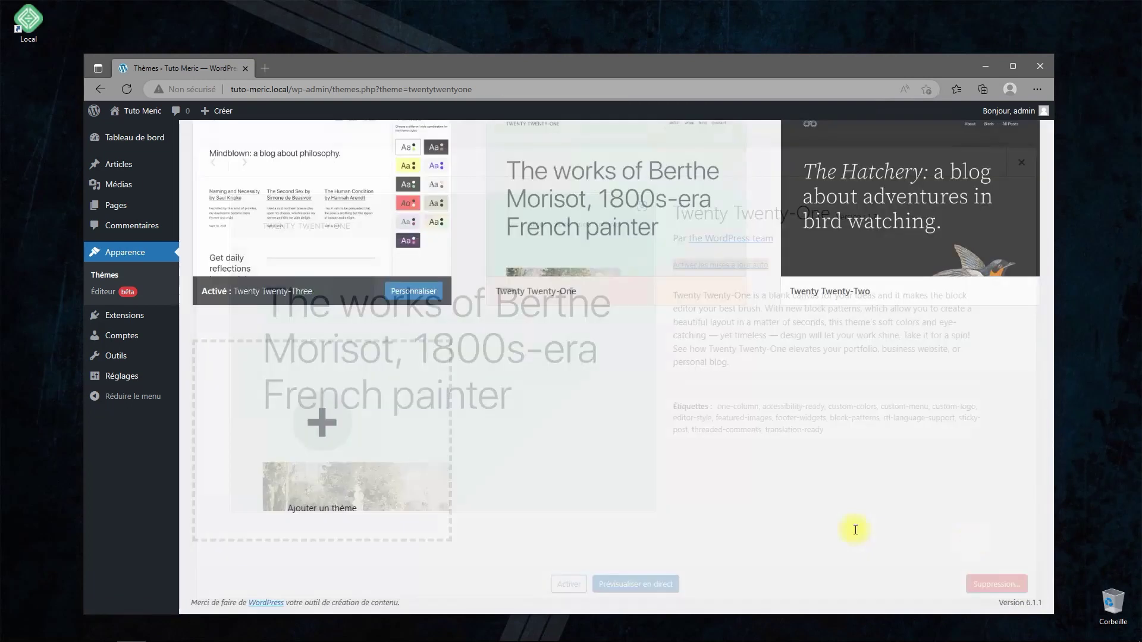
pyautogui.click(651, 255)
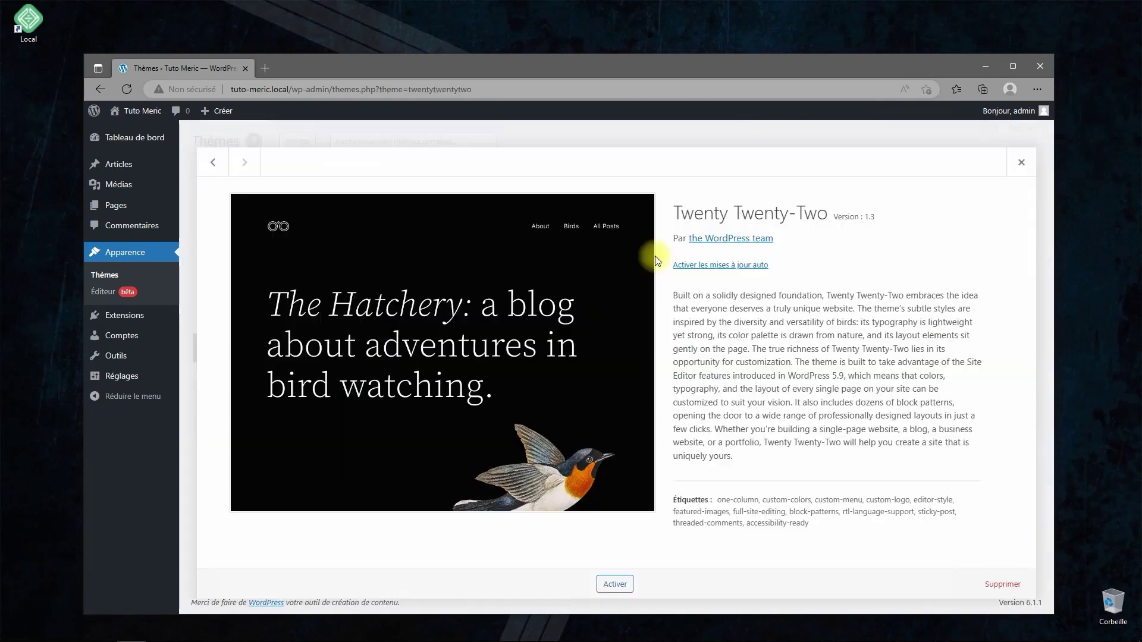
pyautogui.click(1003, 584)
pyautogui.click(615, 176)
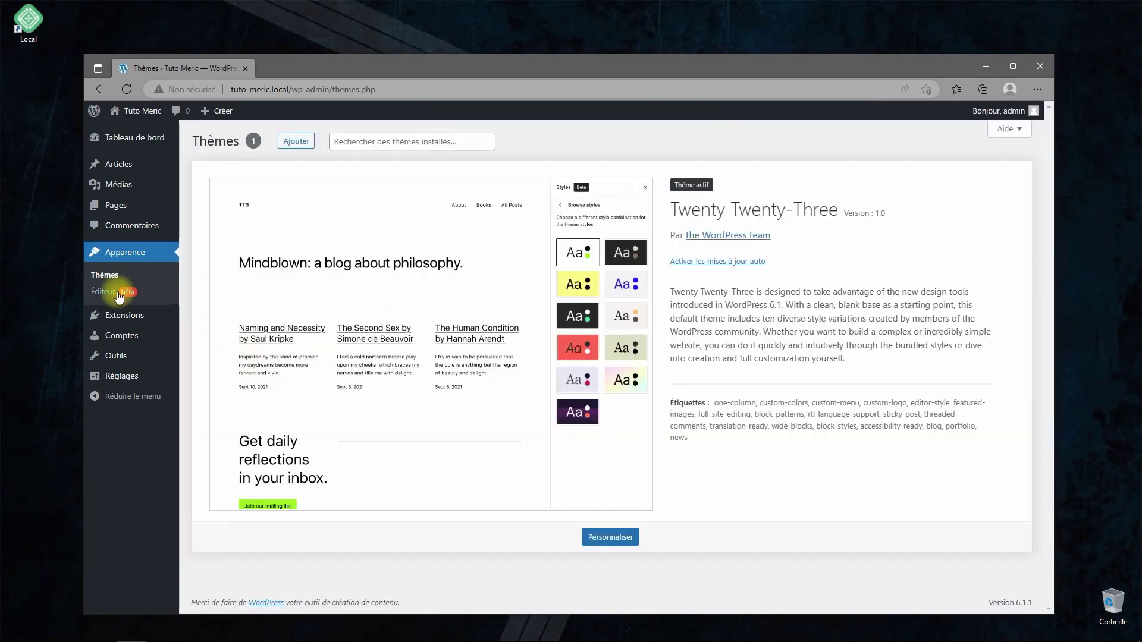
# - Search the extension directory for 'wpvivid', then install and activate the WPvivid backup plugin
pyautogui.click(117, 320)
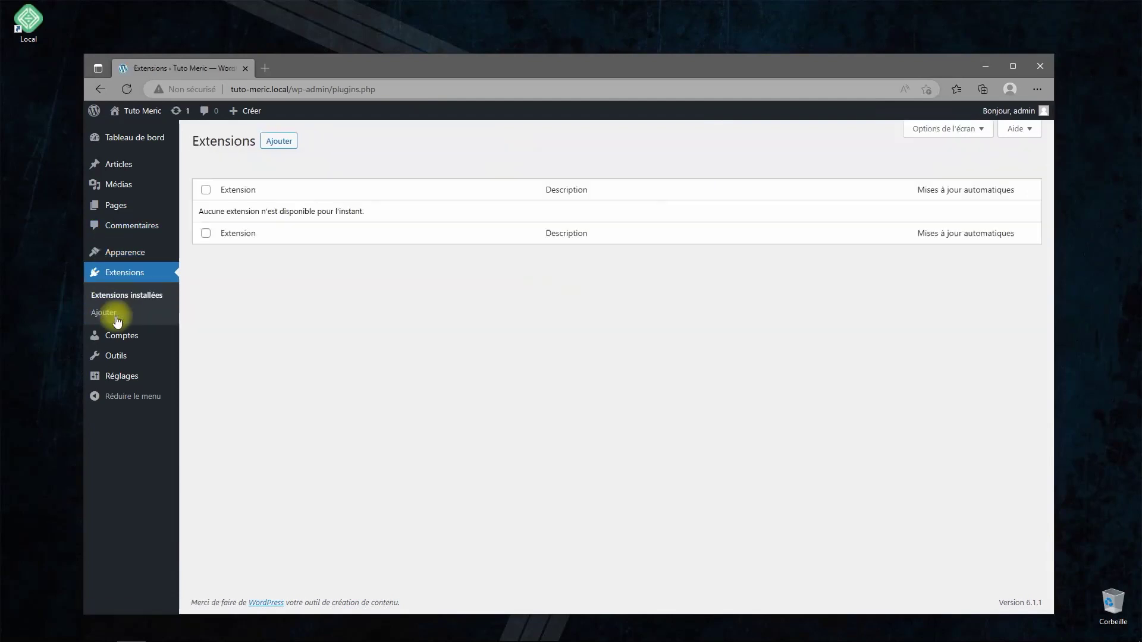
pyautogui.click(295, 149)
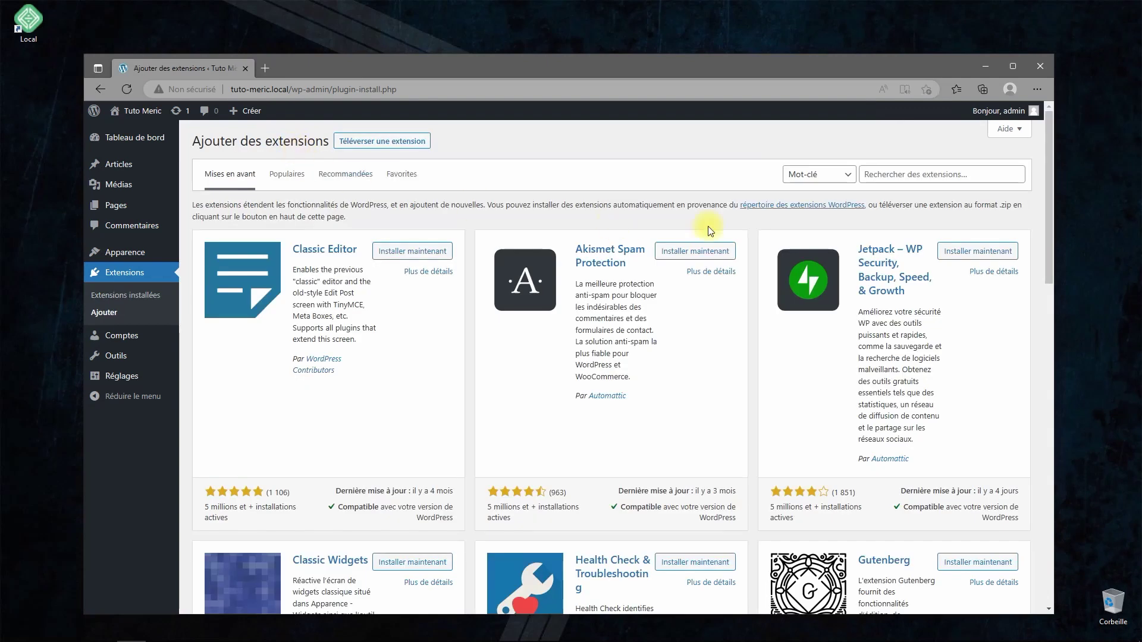
pyautogui.click(895, 168)
pyautogui.write('wpvivid')
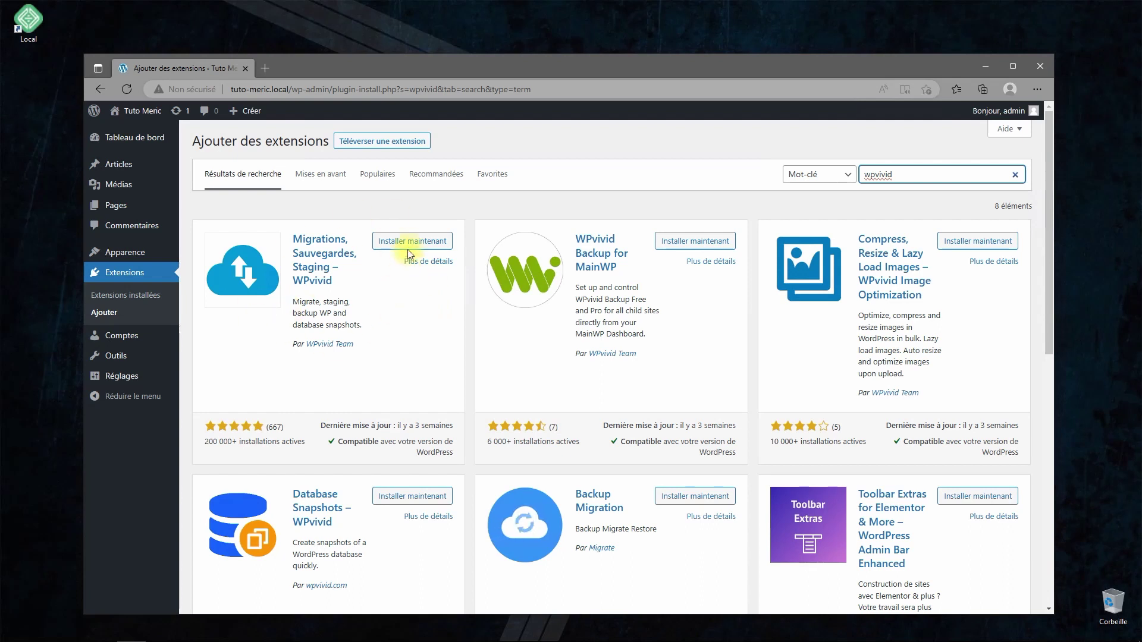
pyautogui.click(409, 241)
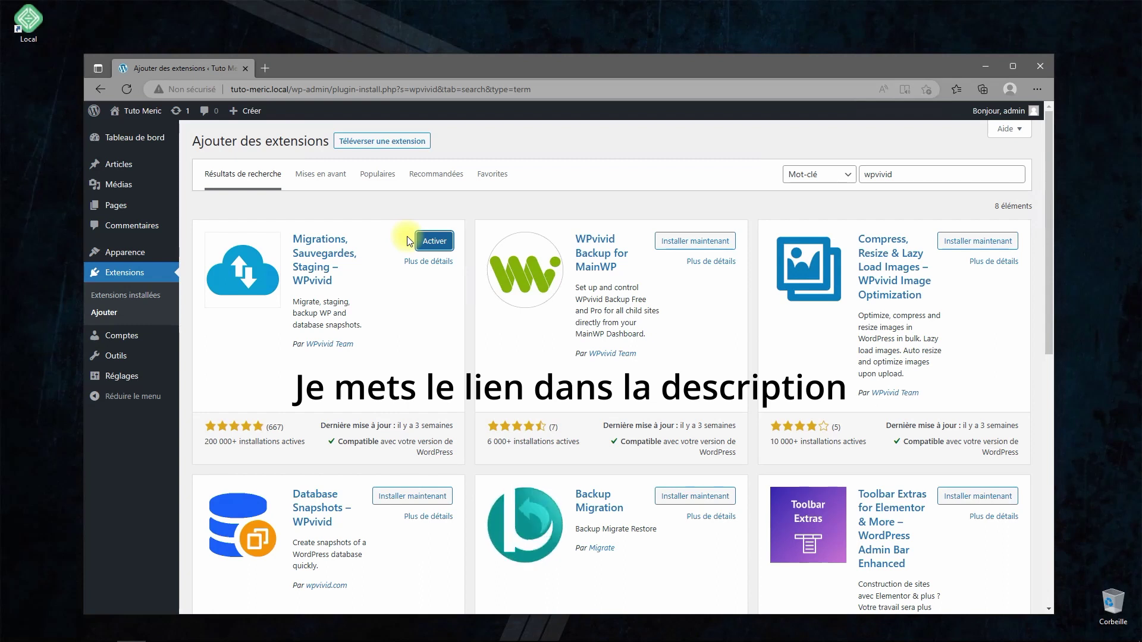
pyautogui.click(432, 244)
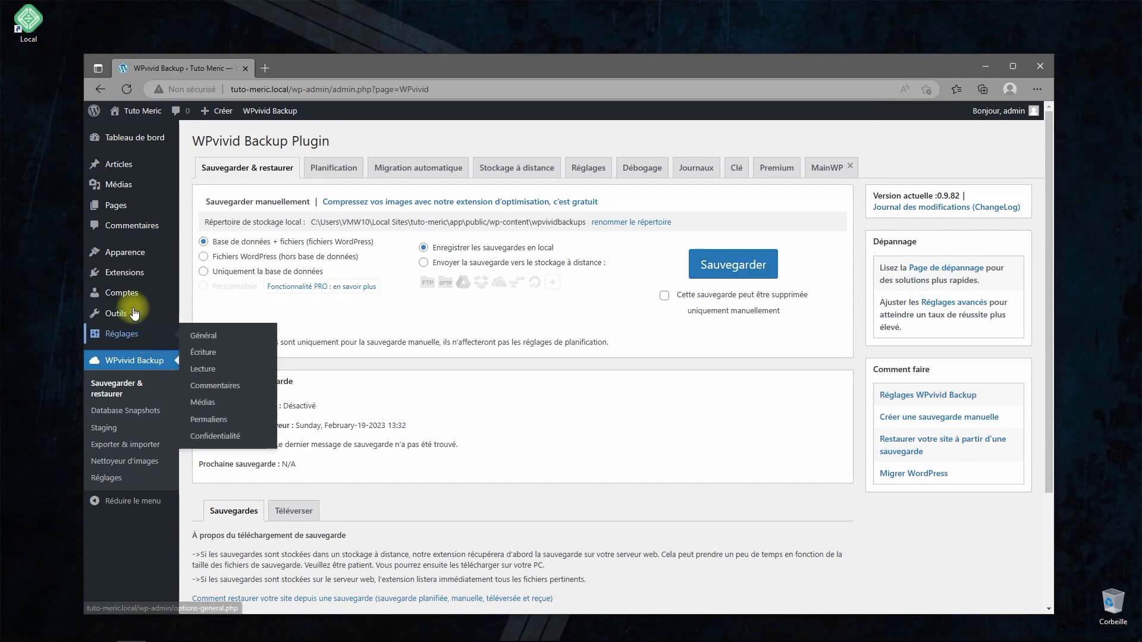
# - Confirm WPvivid Backup Plugin is listed under Extensions, then view the Tuto Meric front page in a new tab
pyautogui.click(124, 272)
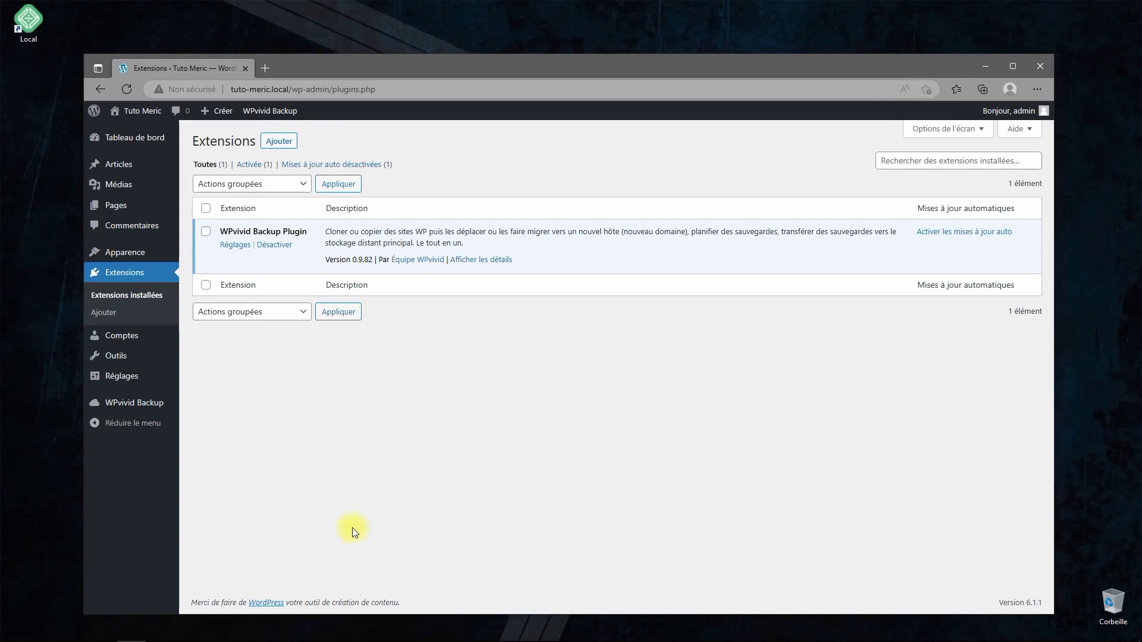
pyautogui.rightClick(138, 119)
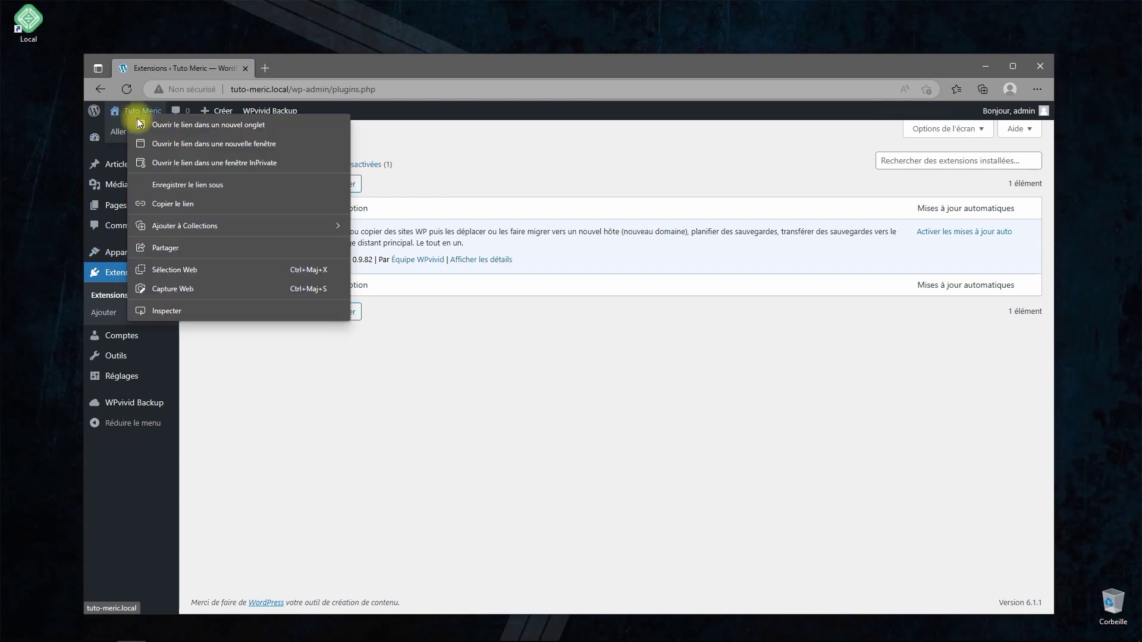
pyautogui.click(166, 127)
pyautogui.click(305, 70)
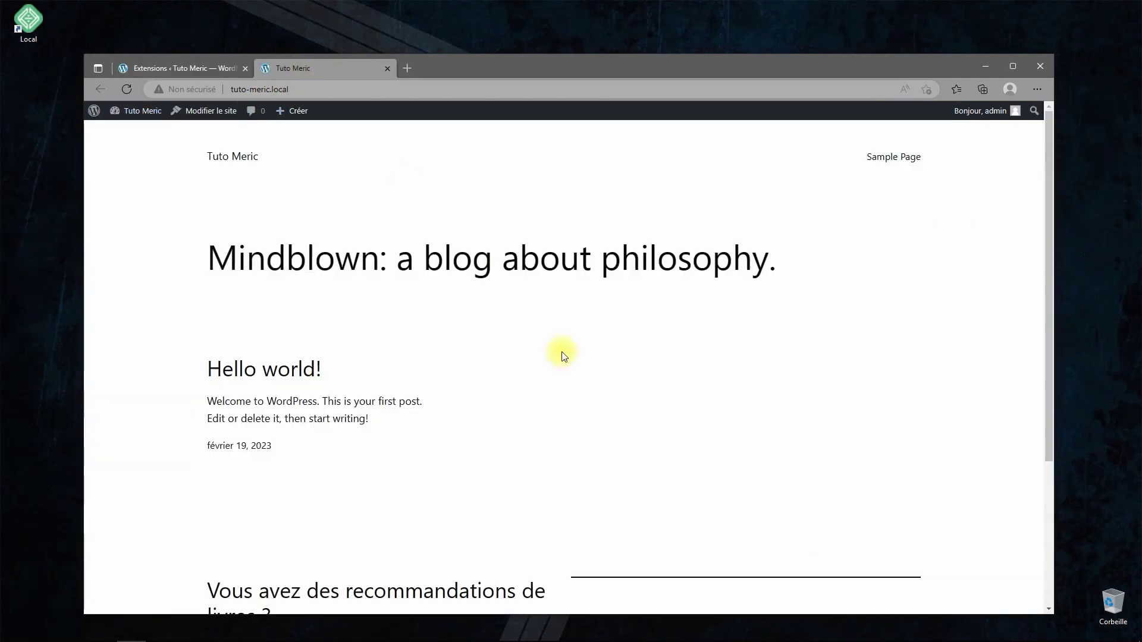
pyautogui.scroll(-3, 470, 411)
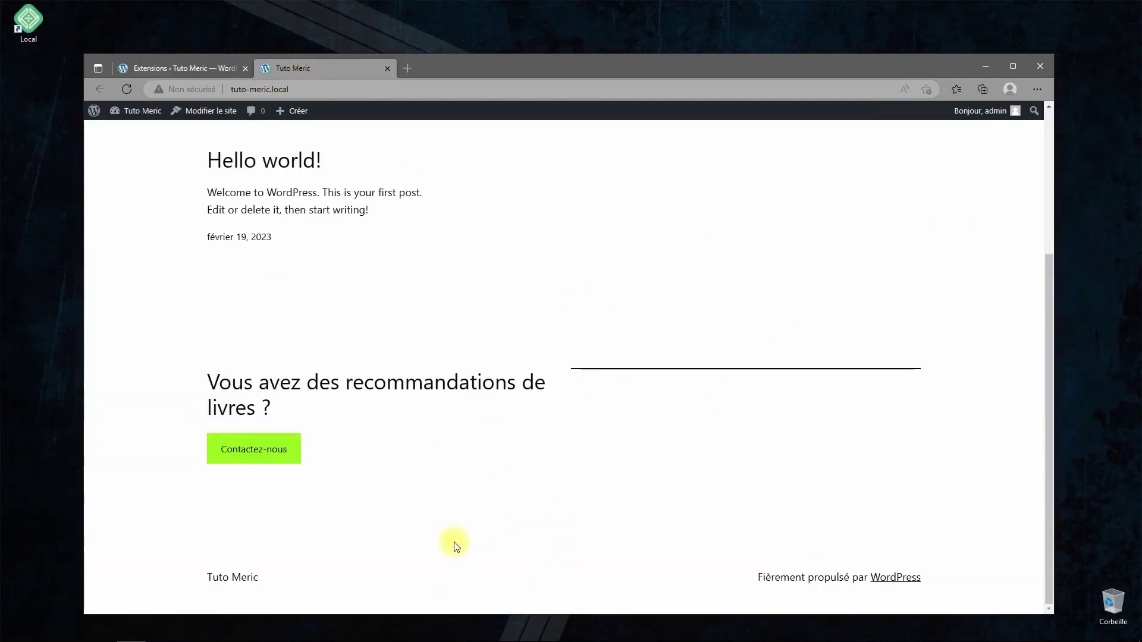
pyautogui.scroll(3, 564, 495)
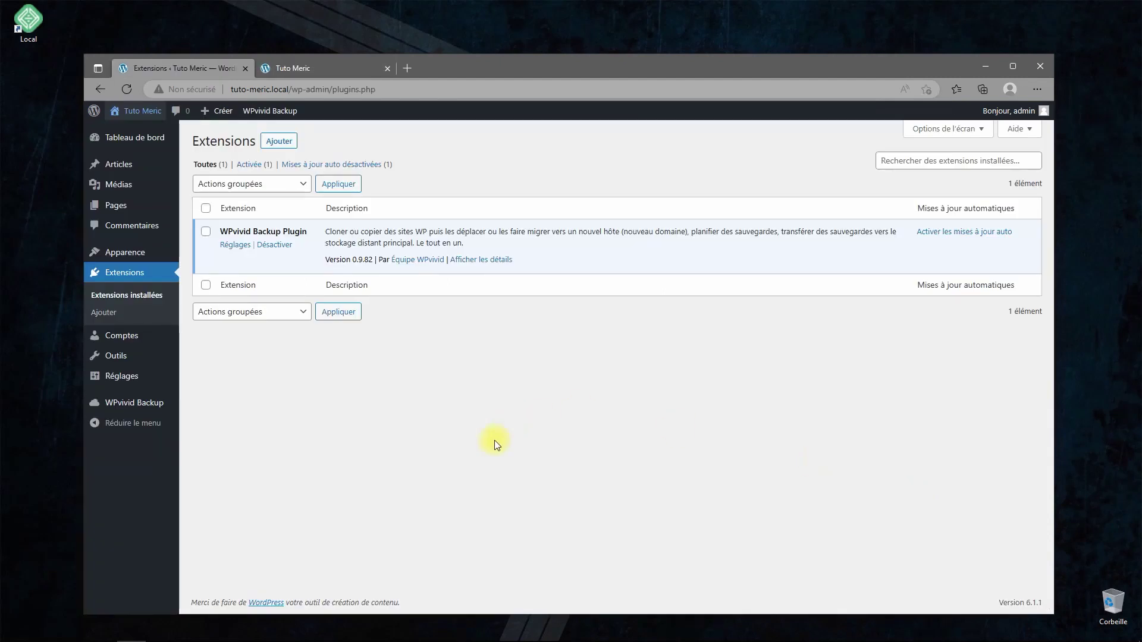
# - Close the Edge window and stop the Tuto Meric site in Local
pyautogui.click(1040, 65)
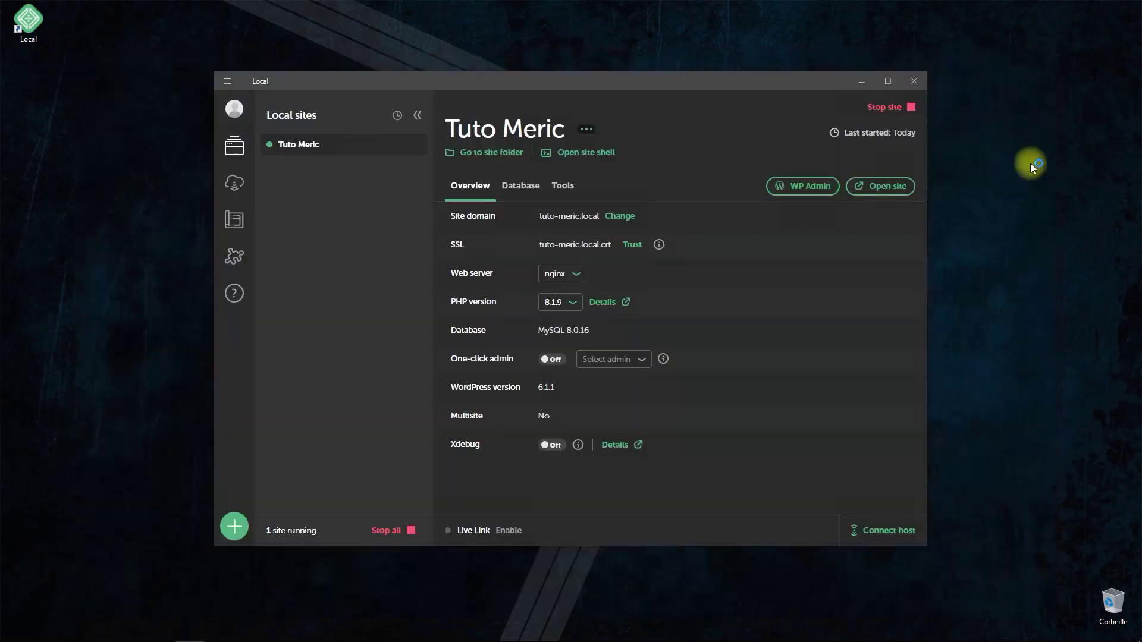
pyautogui.click(891, 110)
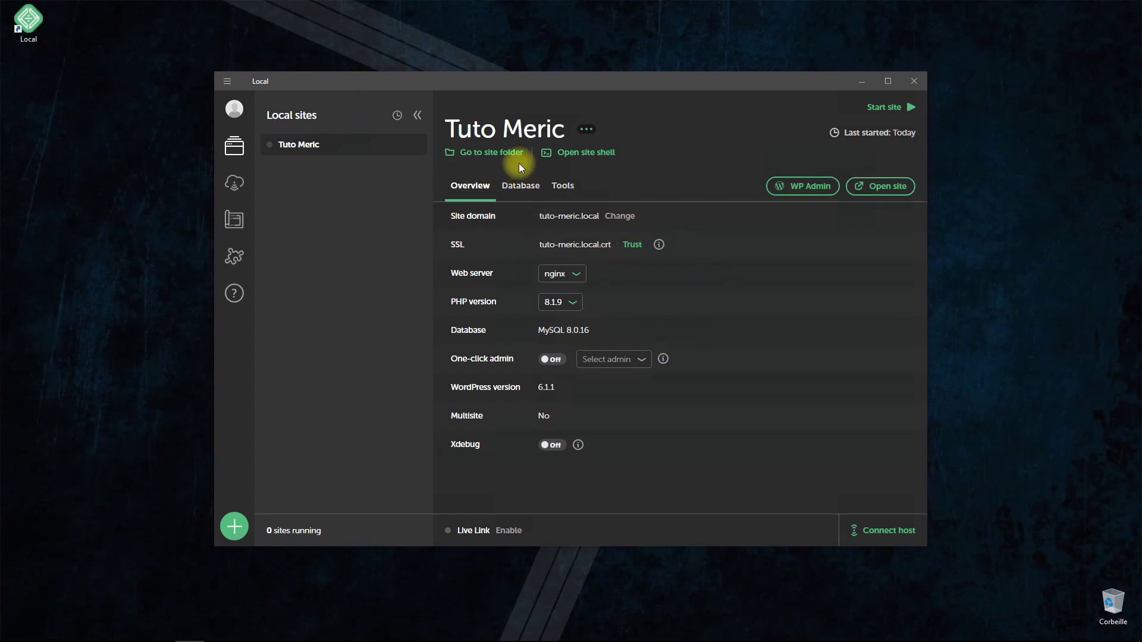
# - Open the Tuto Meric site folder, drill into app > public > wp-content, then close File Explorer
pyautogui.click(499, 153)
pyautogui.click(609, 119)
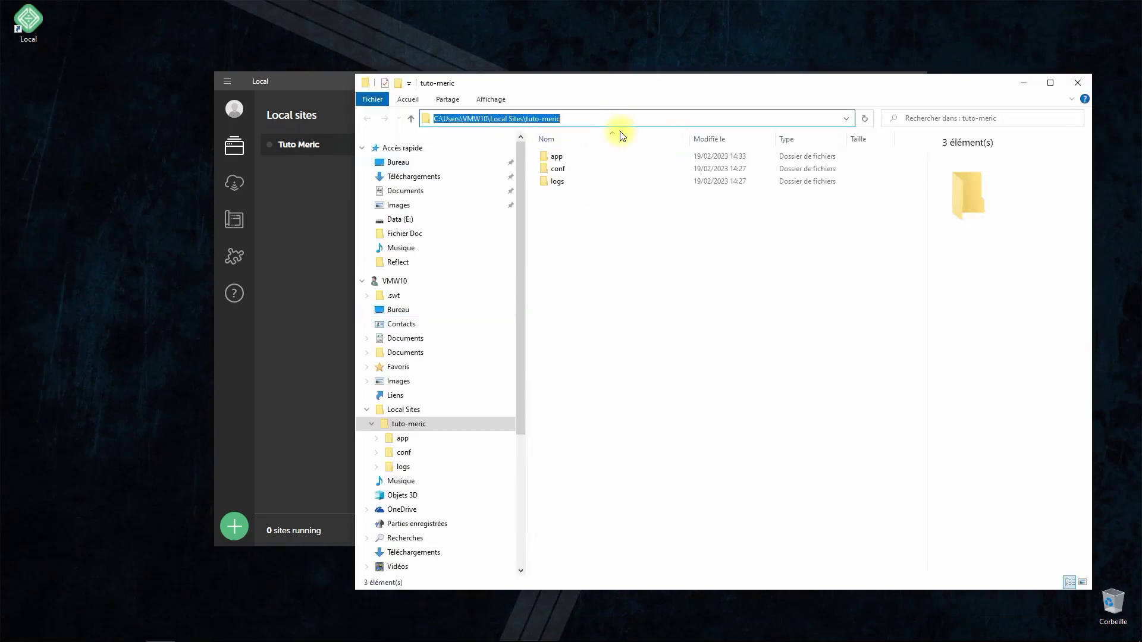
pyautogui.doubleClick(559, 156)
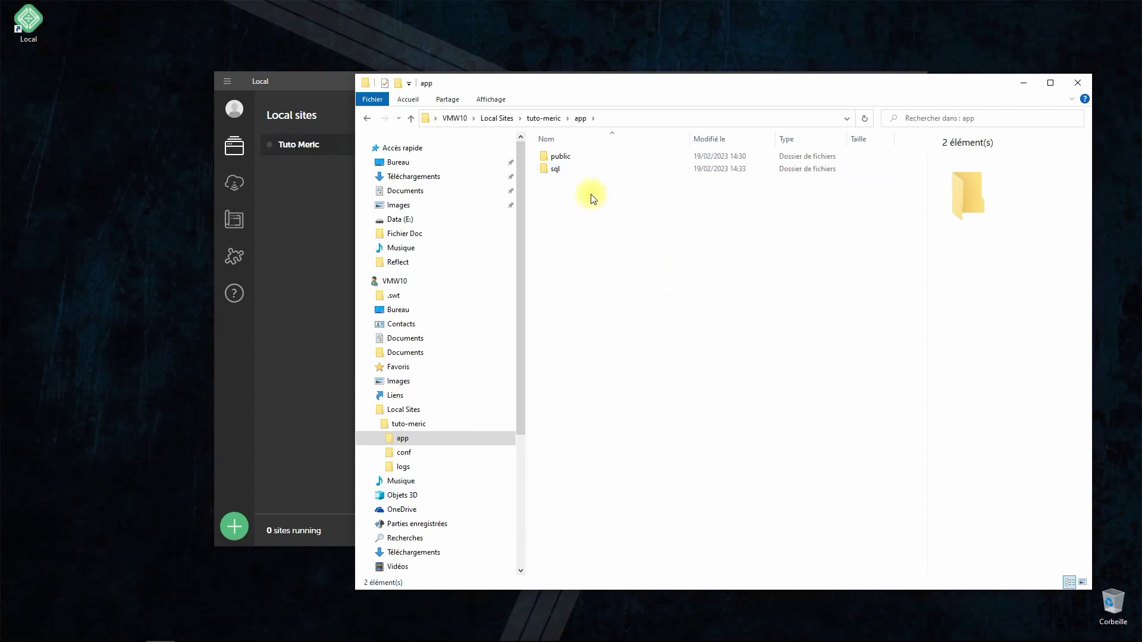
pyautogui.doubleClick(558, 156)
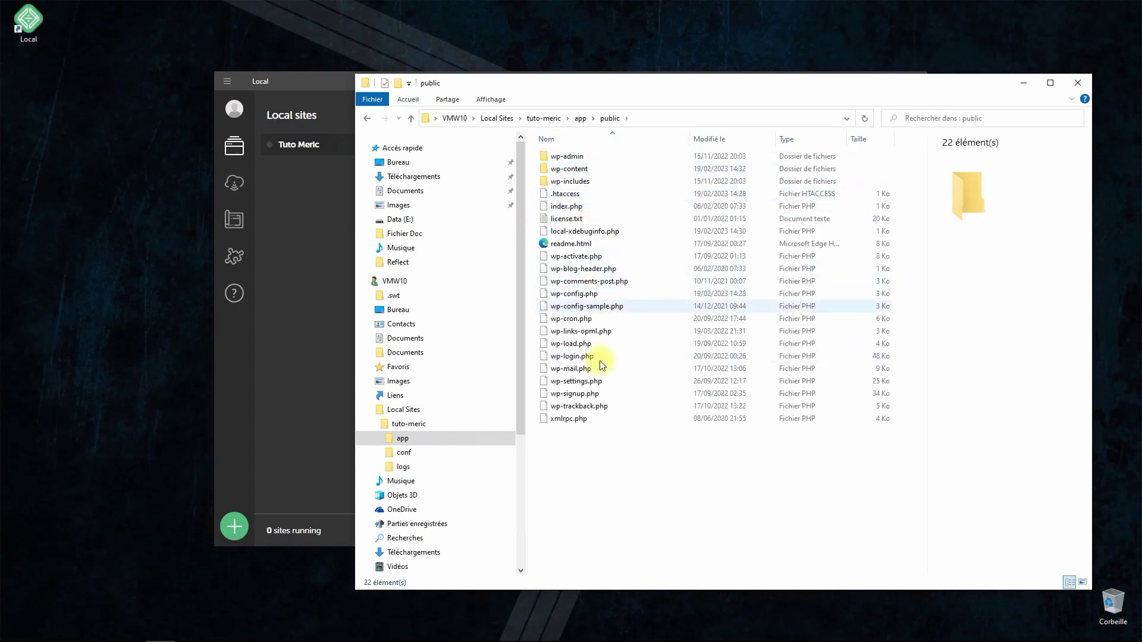
pyautogui.doubleClick(579, 169)
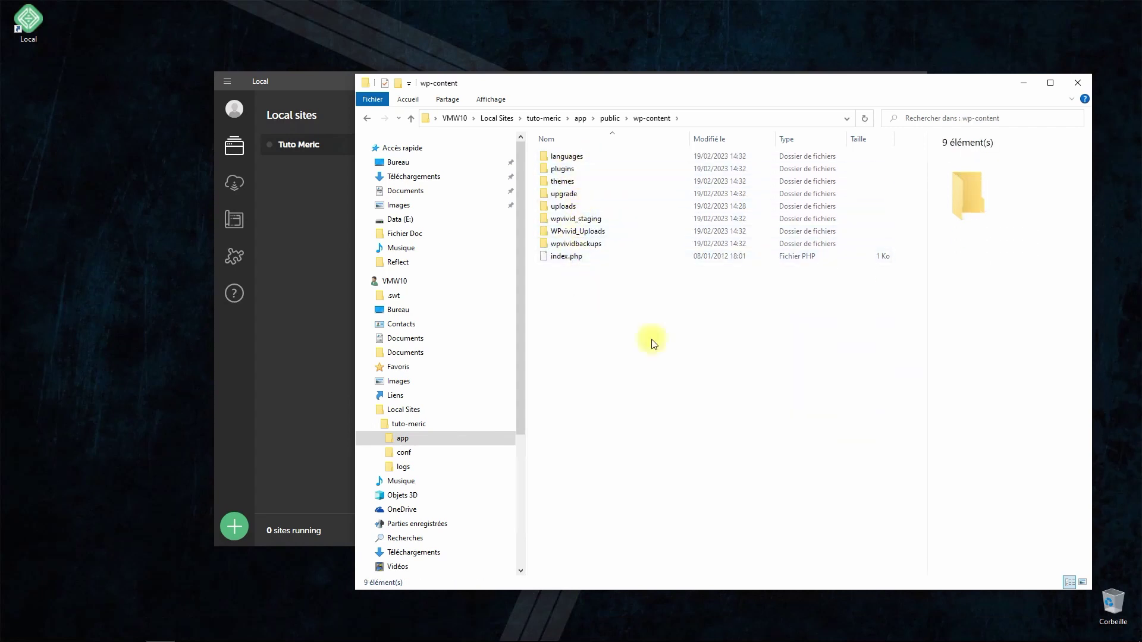
pyautogui.click(1078, 84)
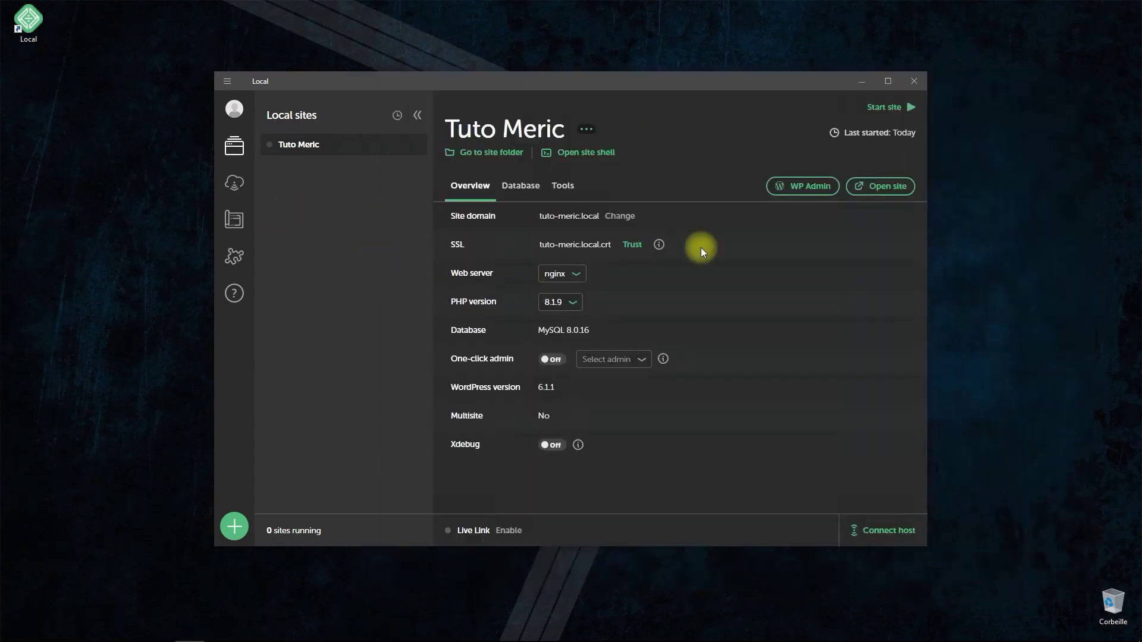
pyautogui.rightClick(346, 151)
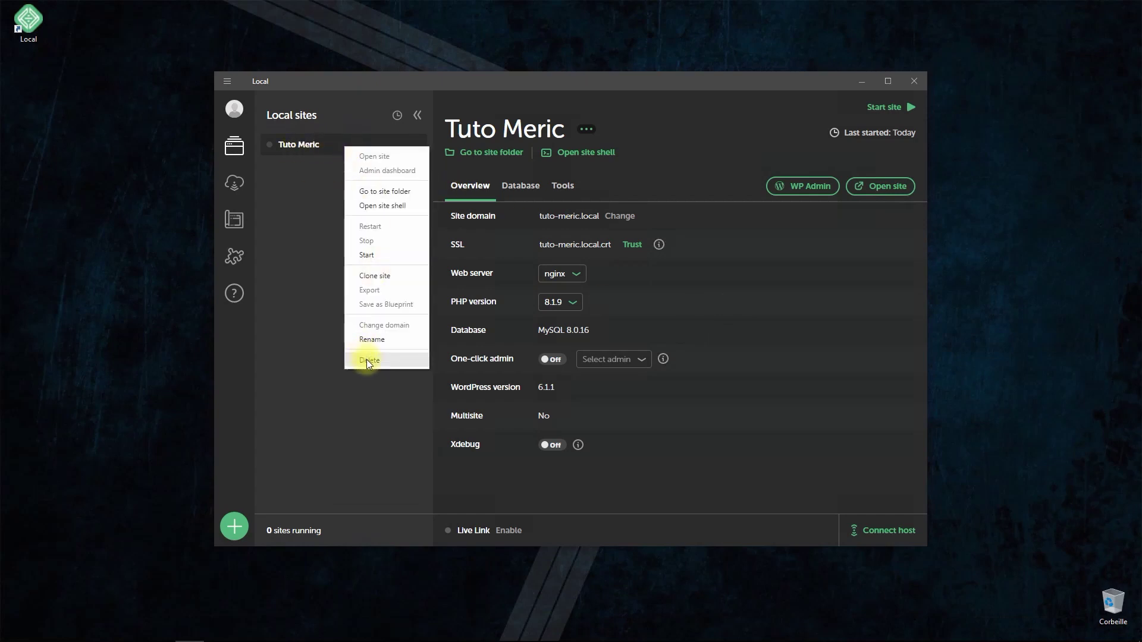
pyautogui.click(312, 305)
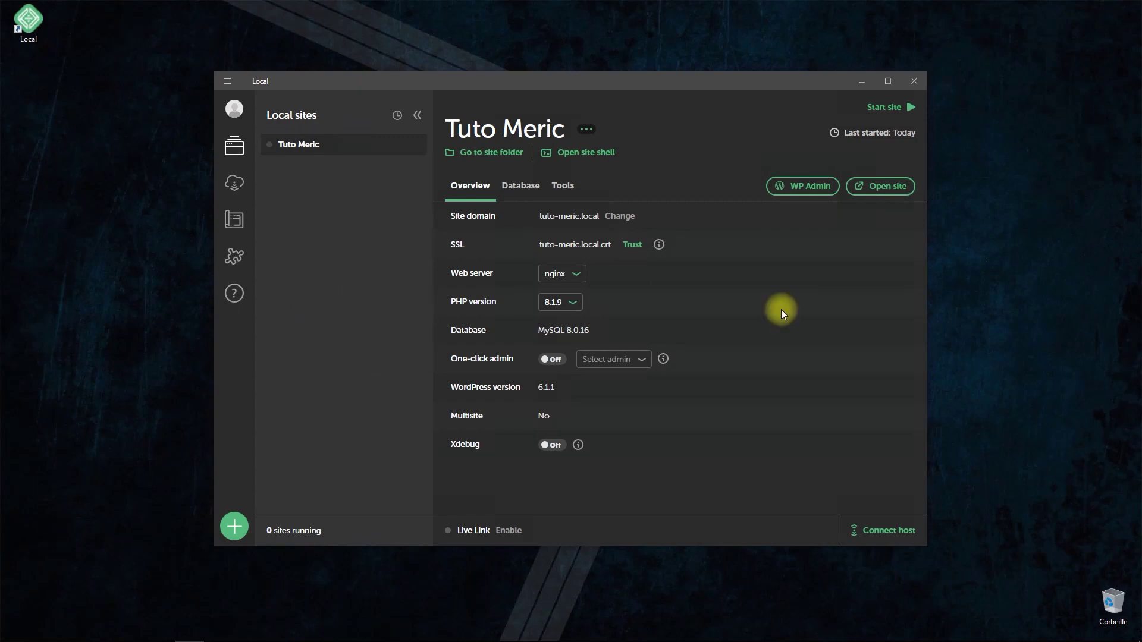